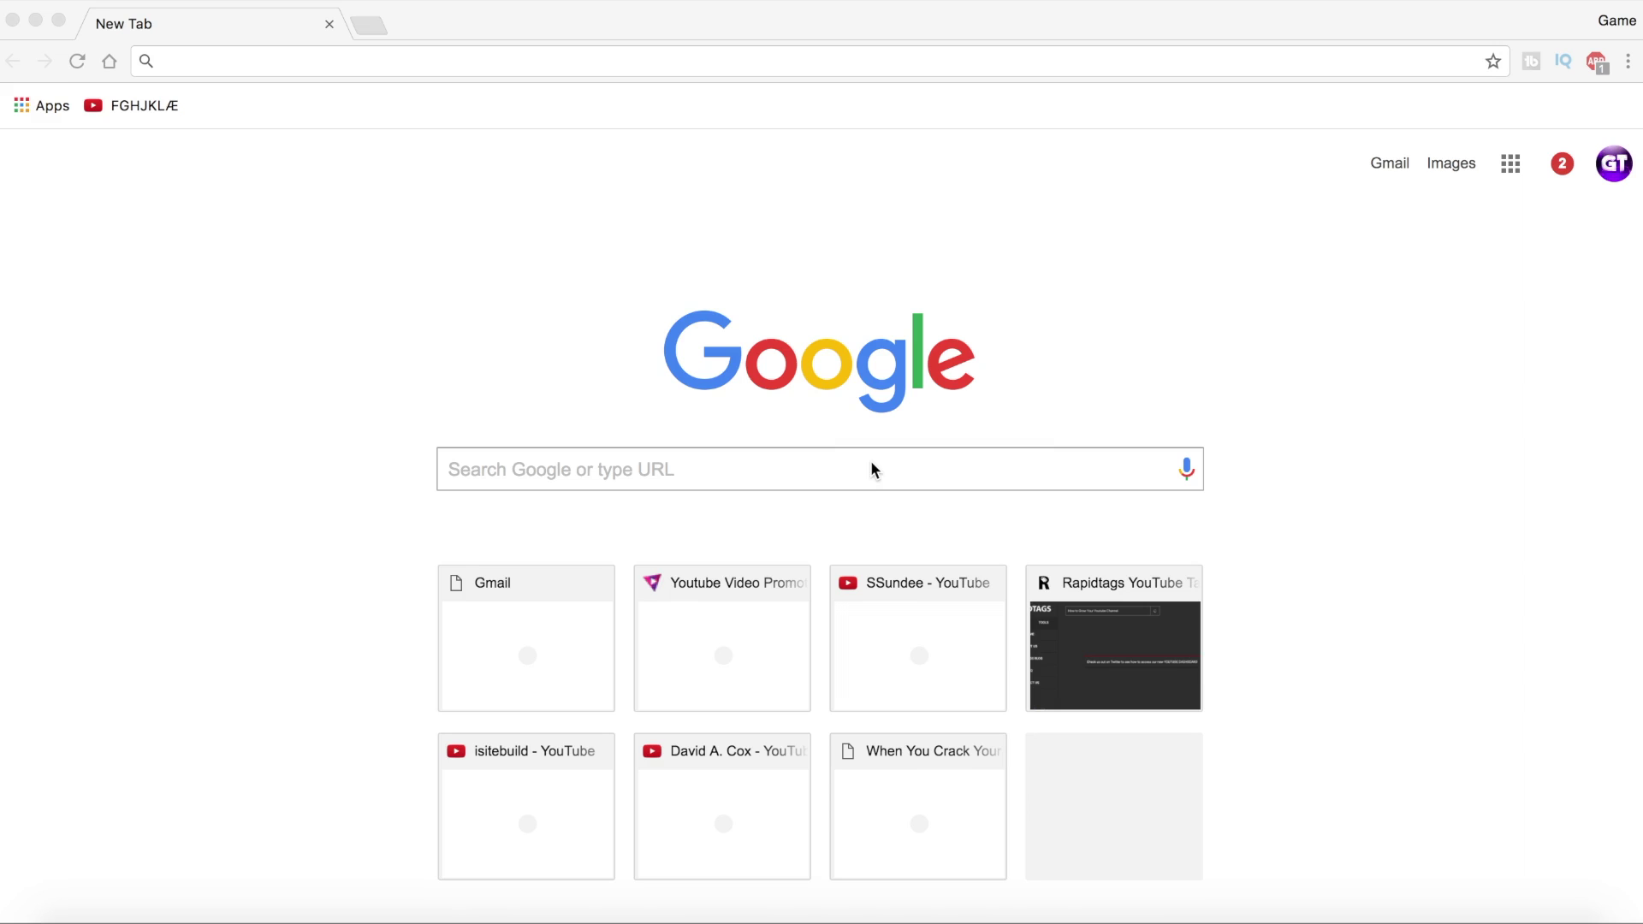
# Search Google for 'obs'
pyautogui.click(875, 482)
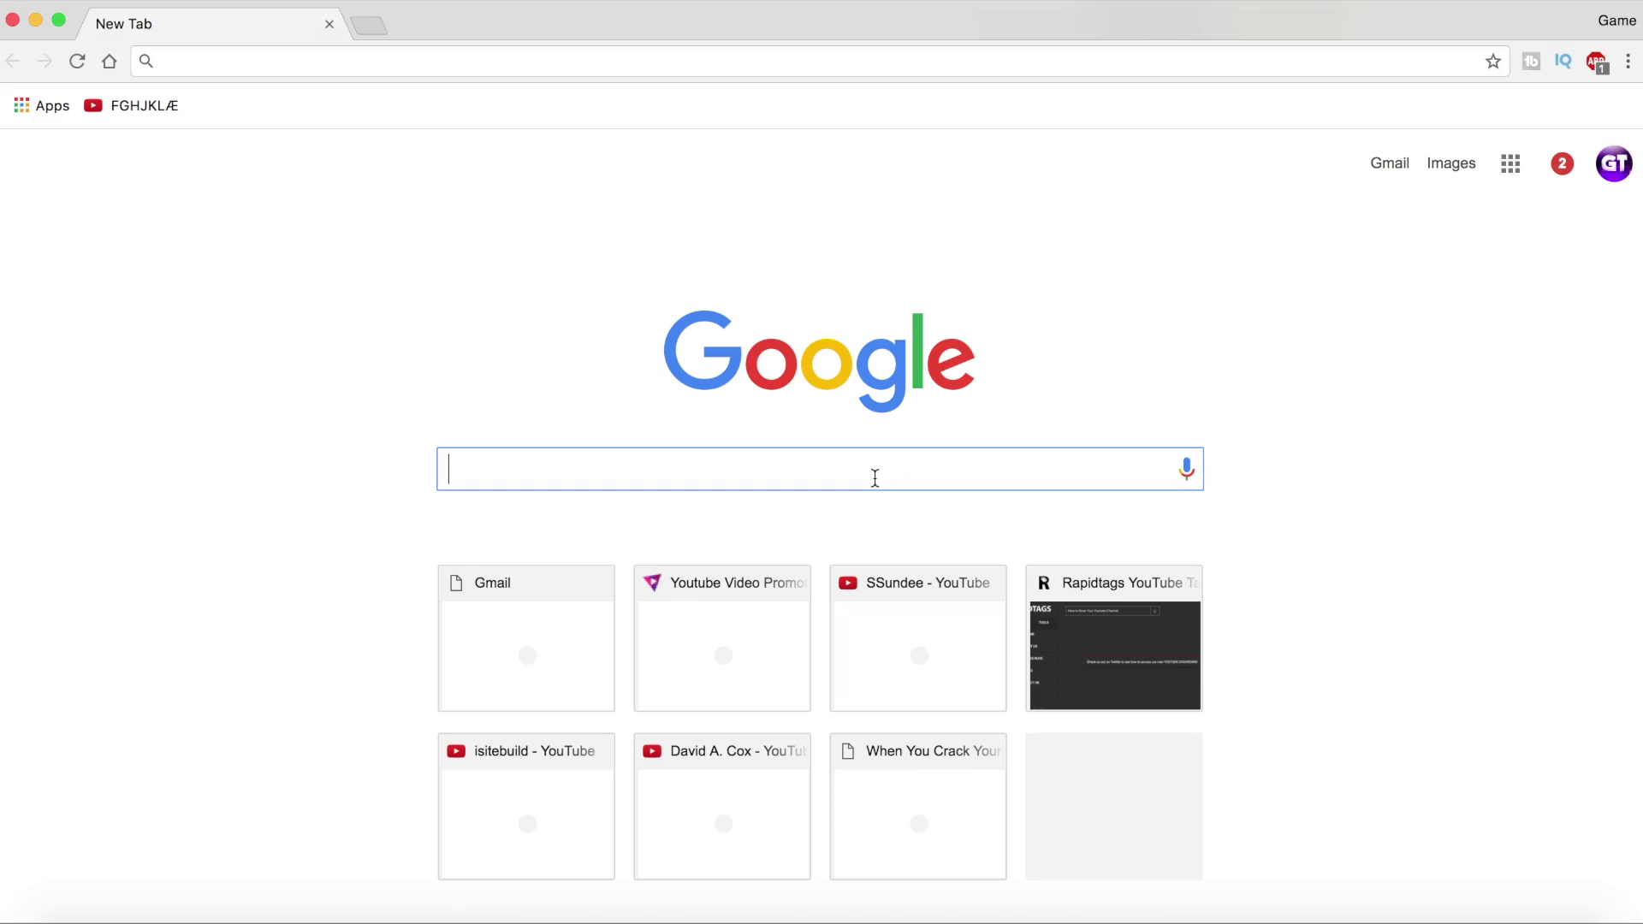
pyautogui.write('obs')
pyautogui.press('Return')
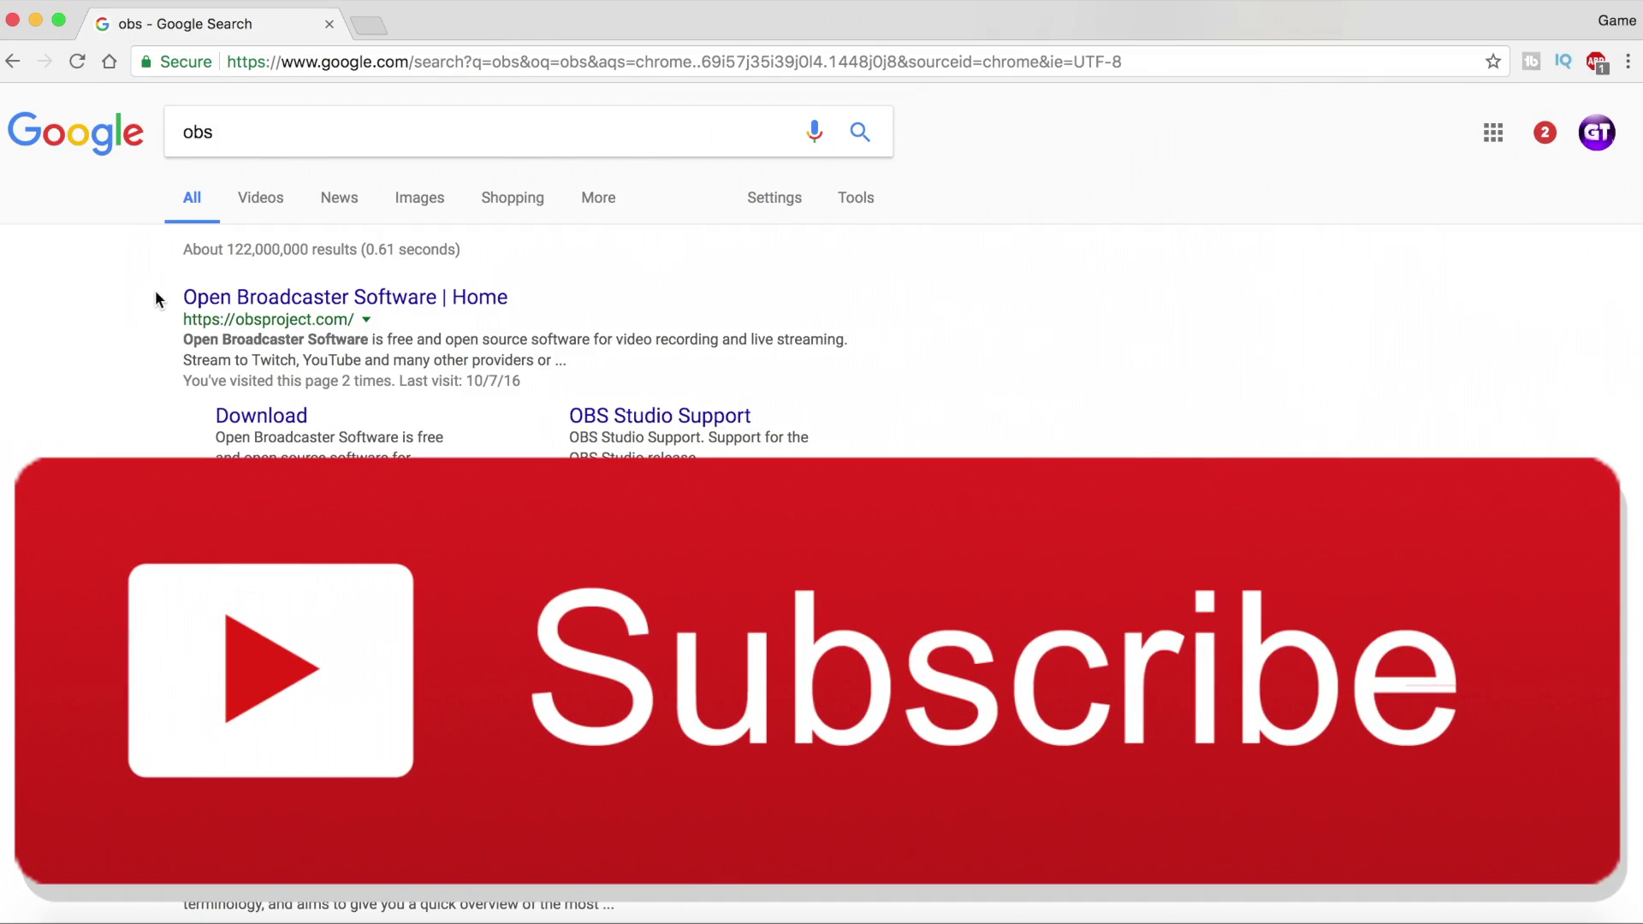
# Open the 'Open Broadcaster Software | Home' search result
pyautogui.moveTo(157, 299); pyautogui.dragTo(447, 293)
pyautogui.click(594, 268)
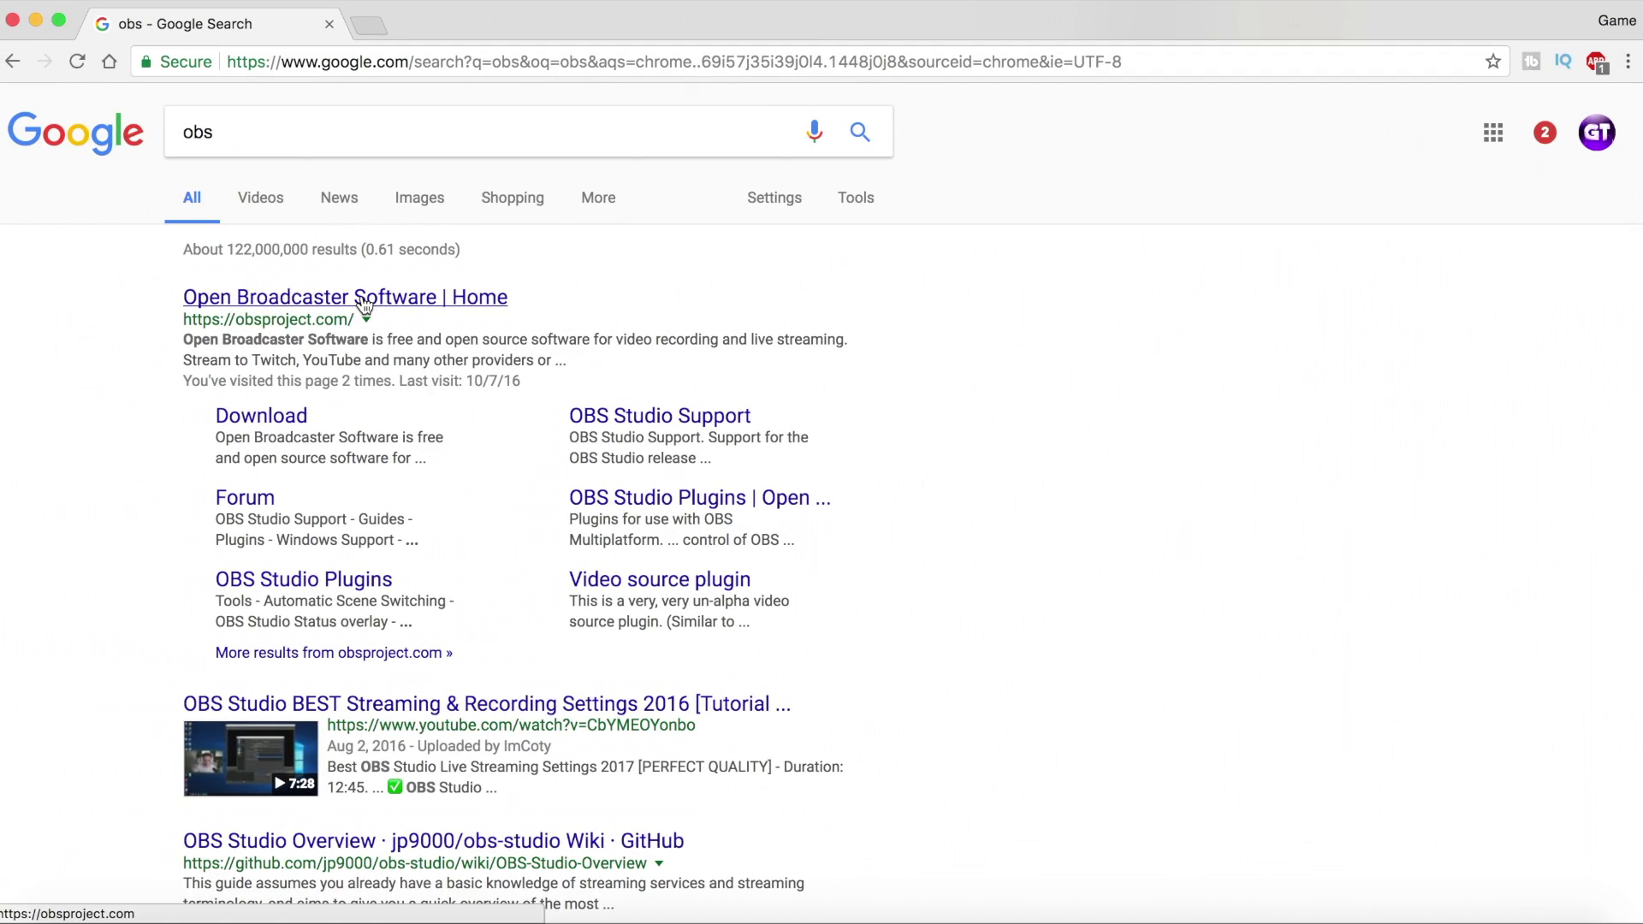
pyautogui.click(364, 304)
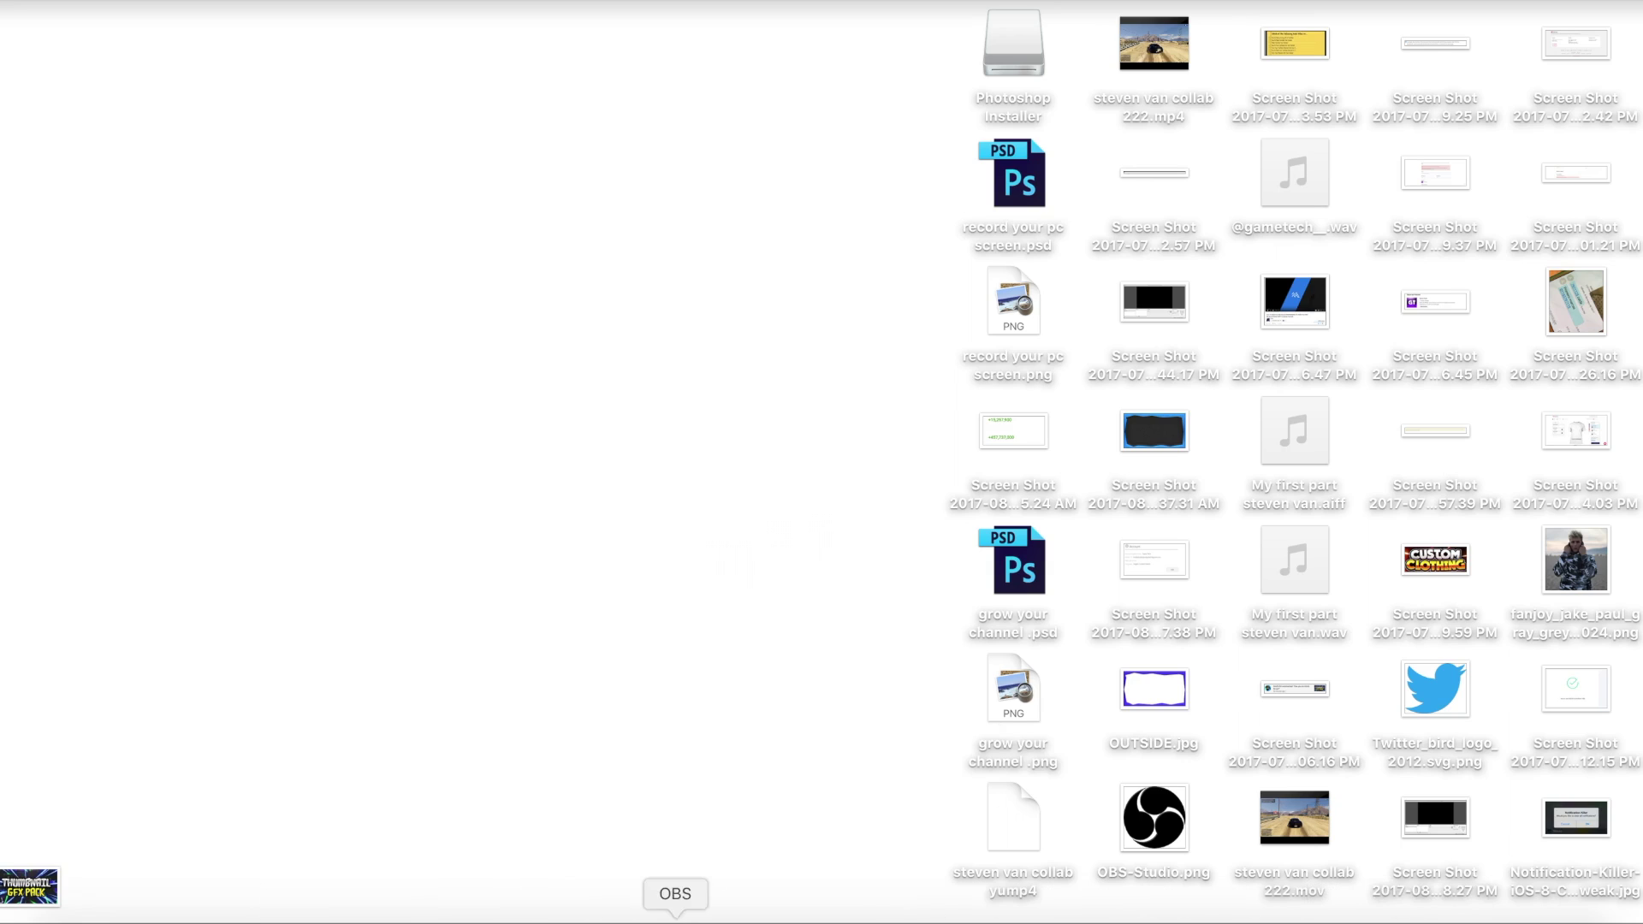
# Launch OBS Studio and delete the existing YOUTUBE scene, confirming with Yes
pyautogui.click(676, 916)
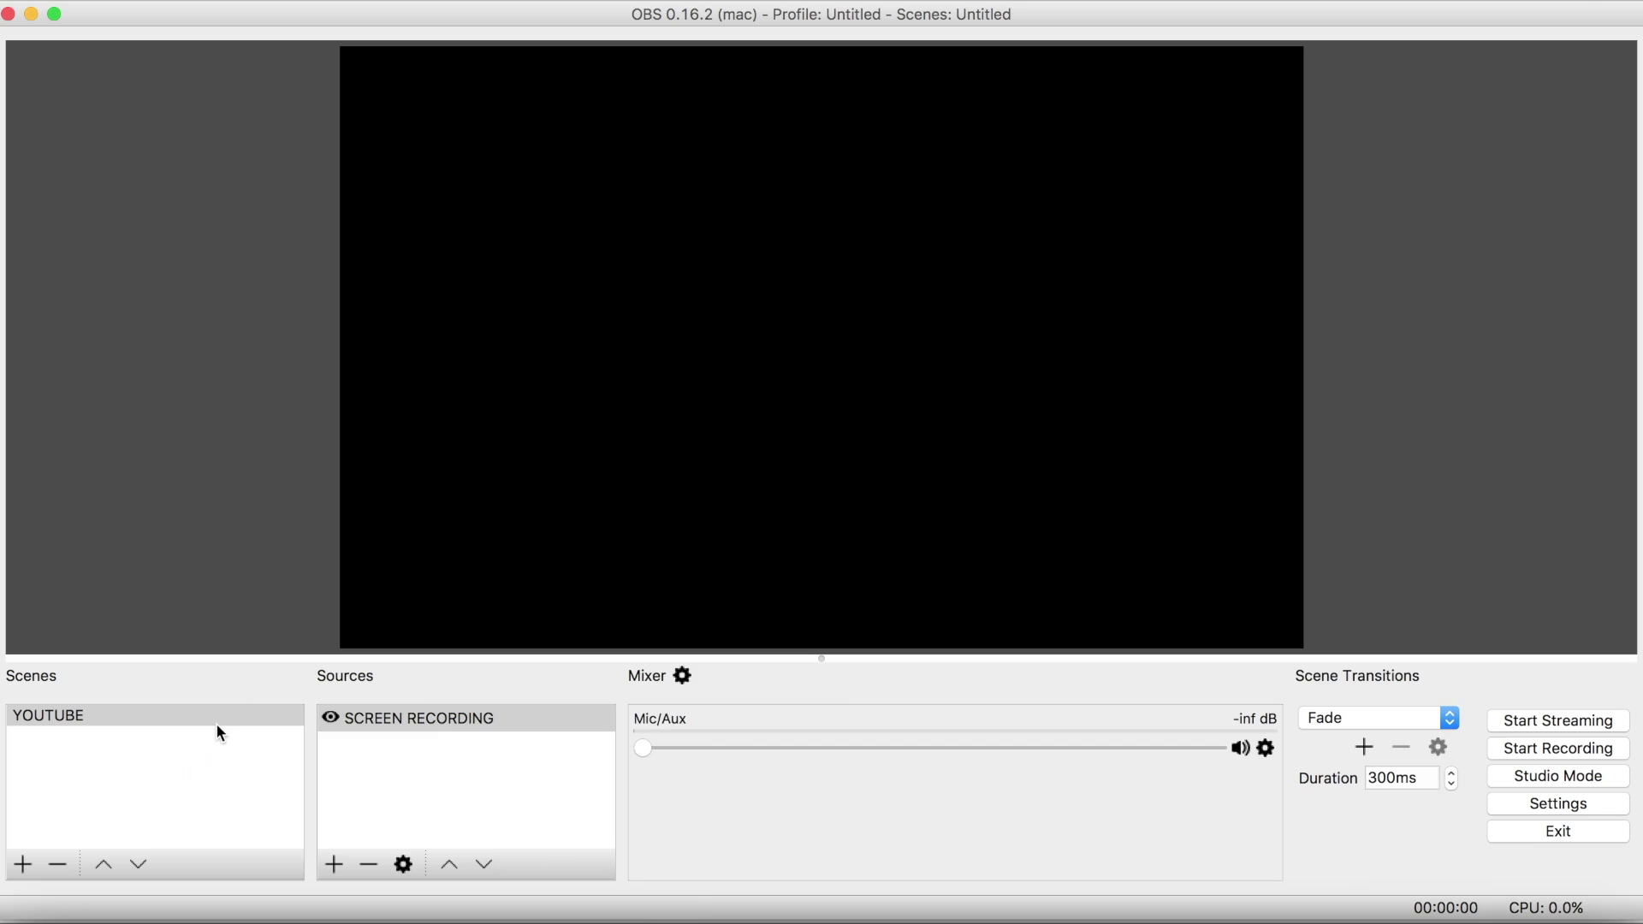
pyautogui.click(216, 724)
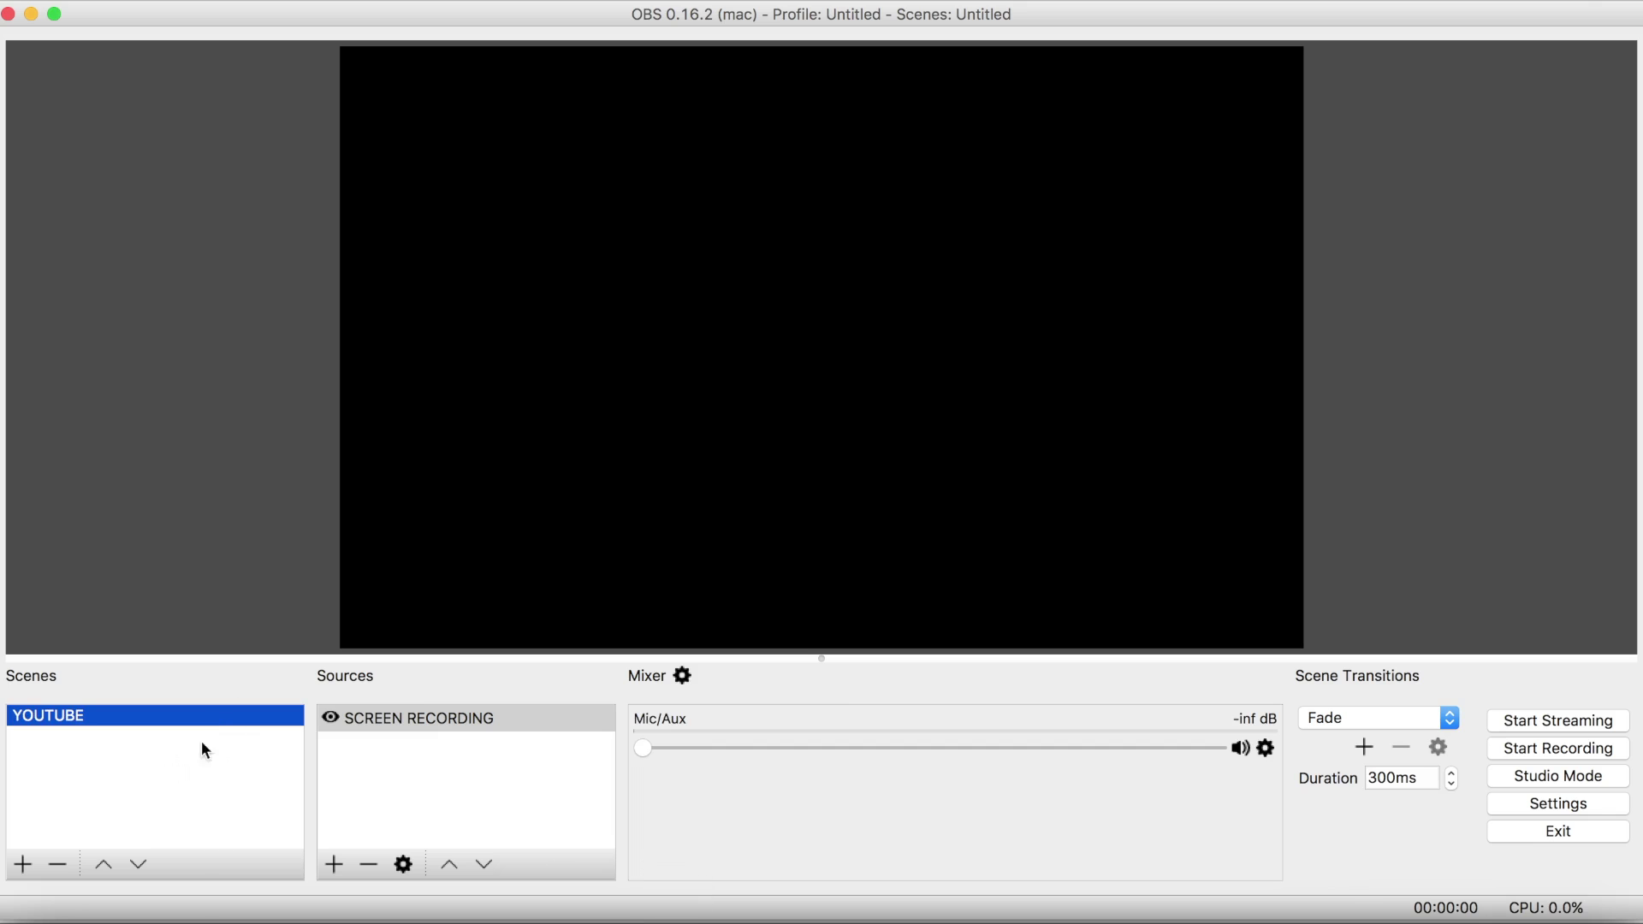
pyautogui.click(58, 864)
pyautogui.click(984, 485)
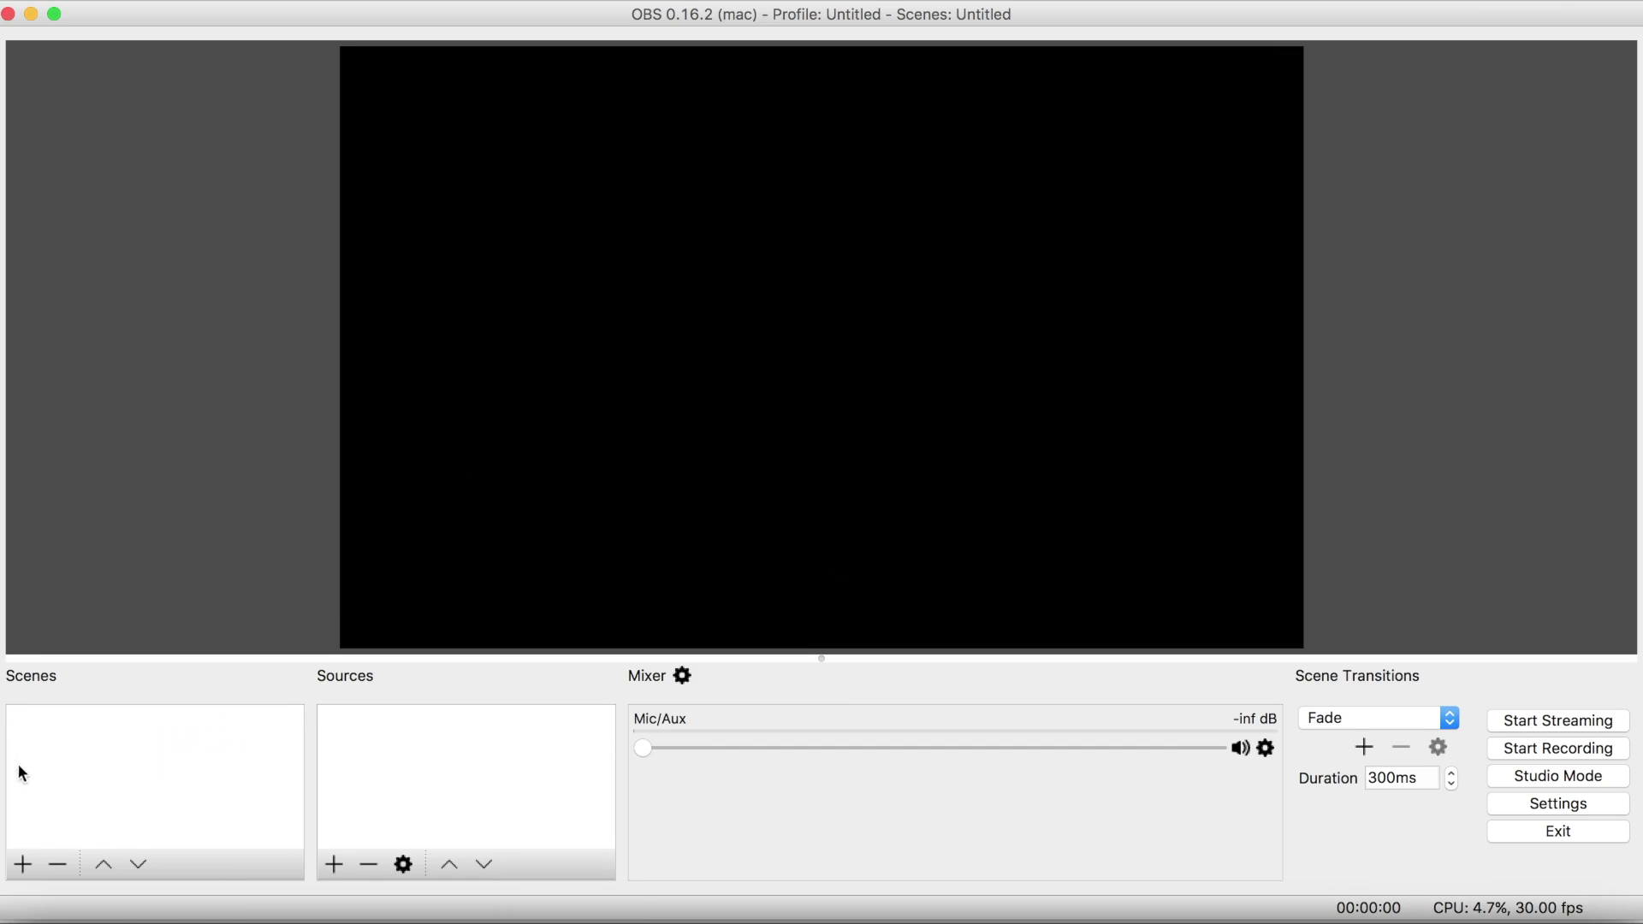
# Add a new scene named 'youtube'
pyautogui.click(23, 864)
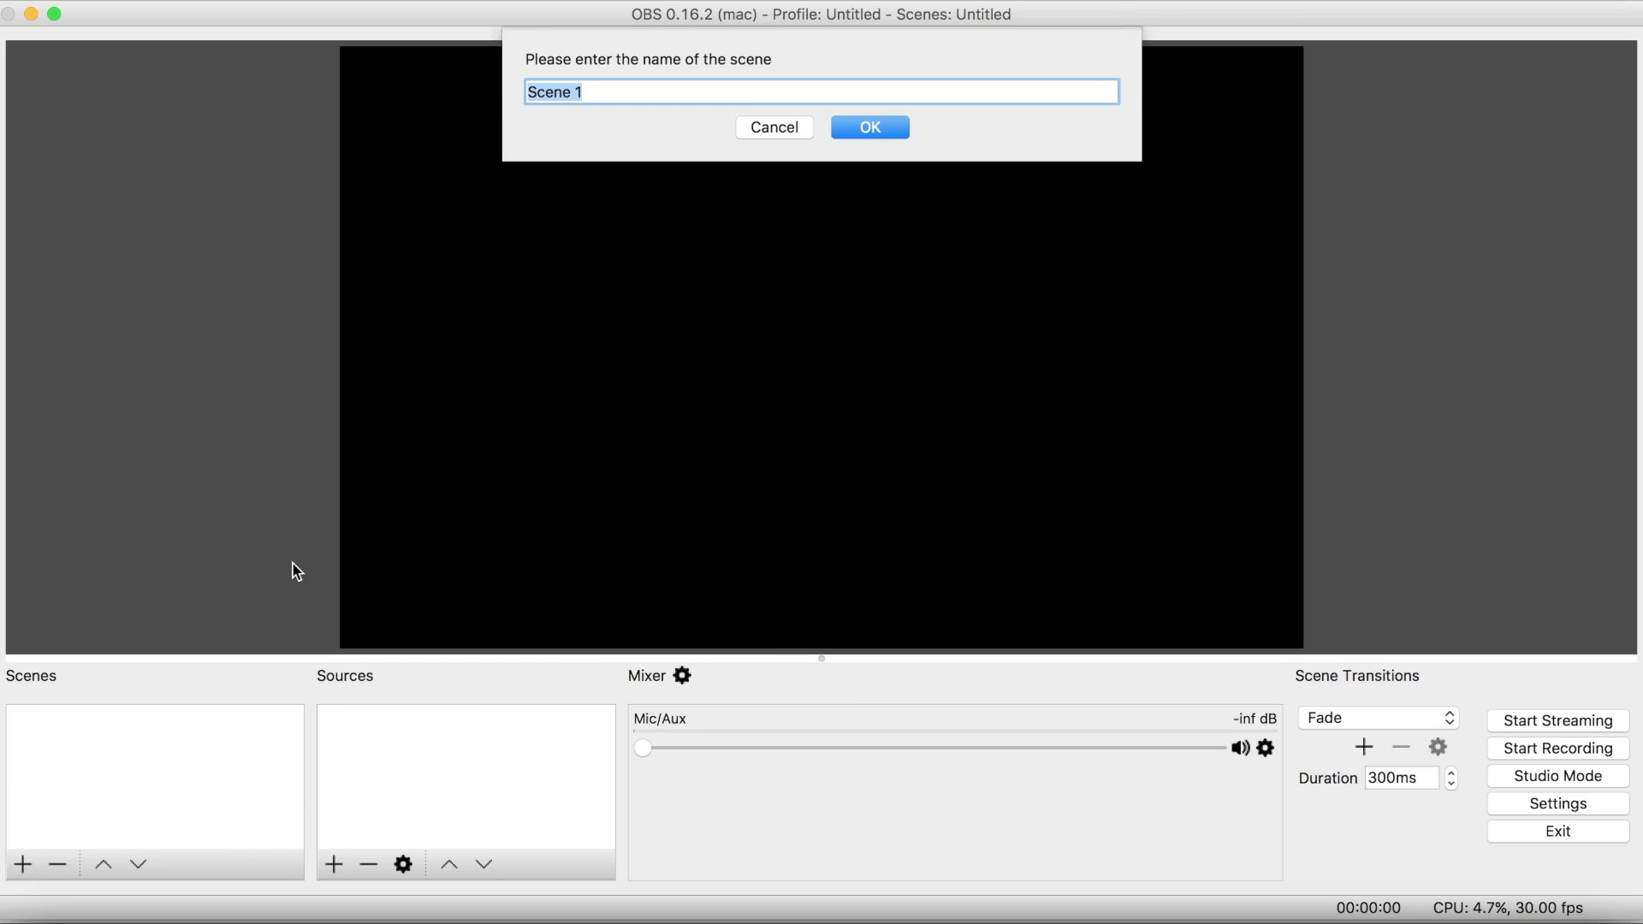
pyautogui.press('BackSpace')
pyautogui.write('youtube')
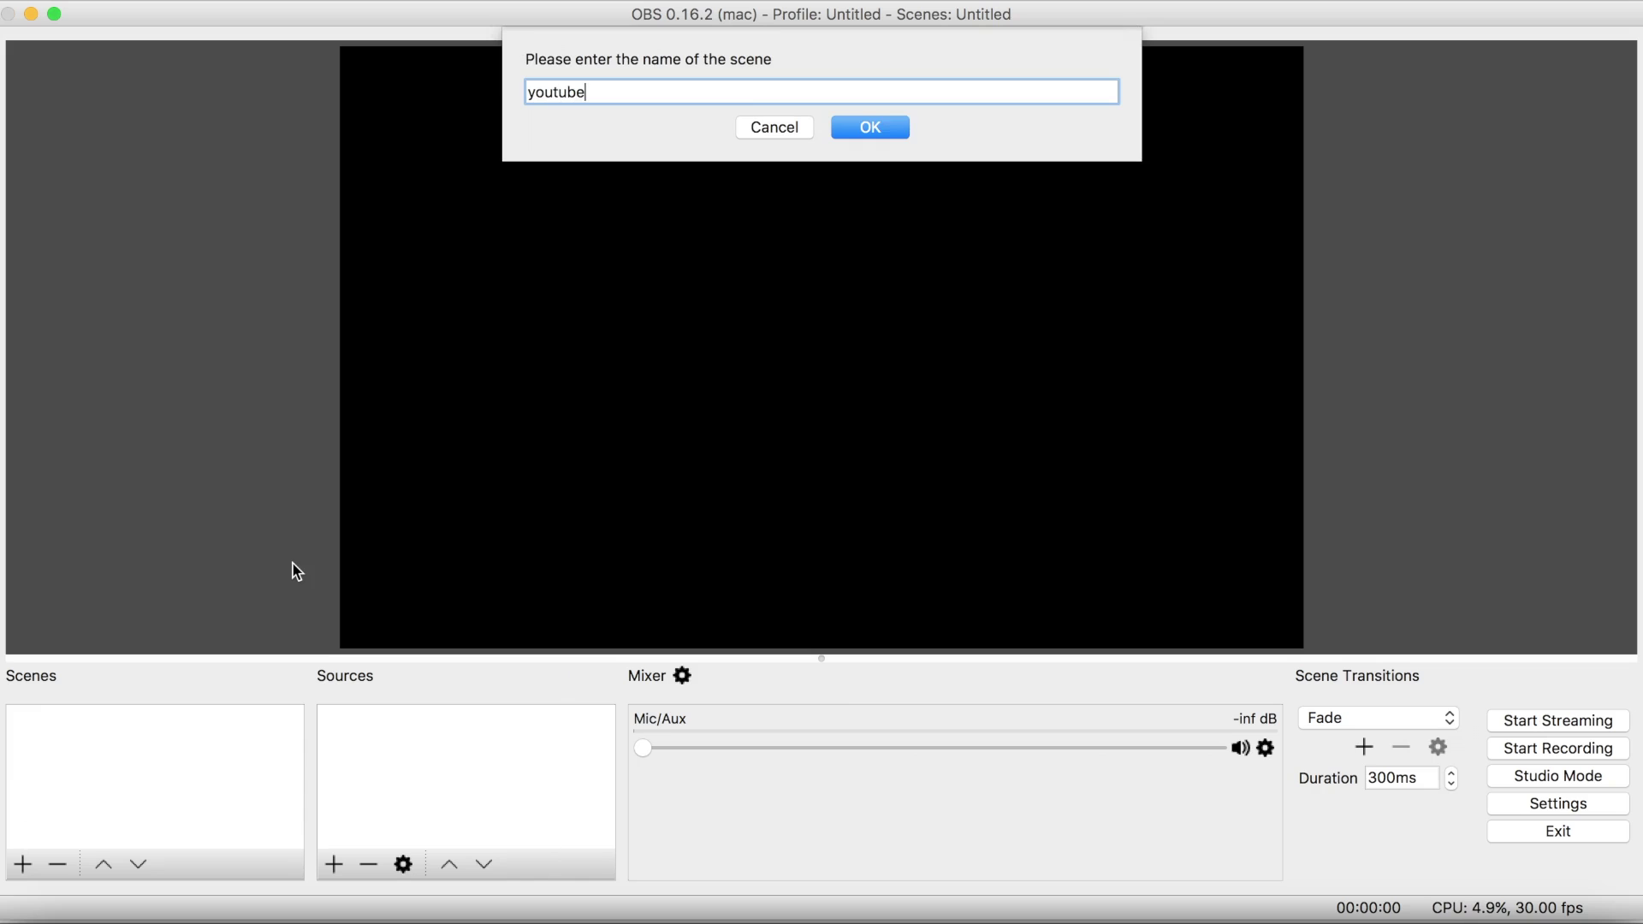
pyautogui.click(857, 129)
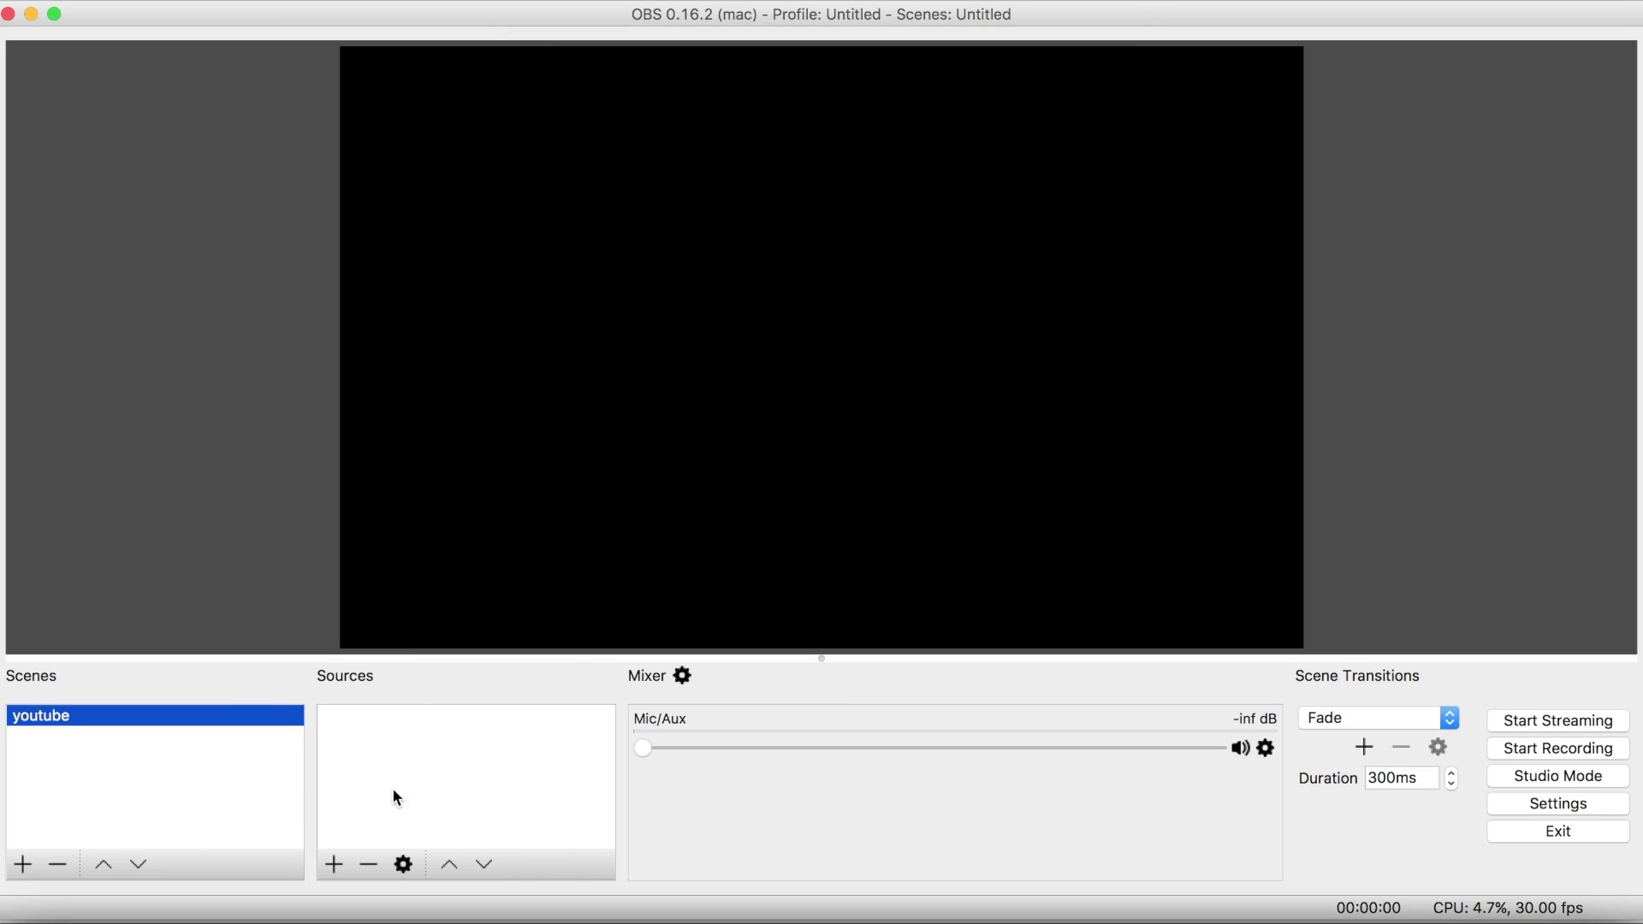
# Add a Display Capture source named 'screen recording'
pyautogui.click(334, 866)
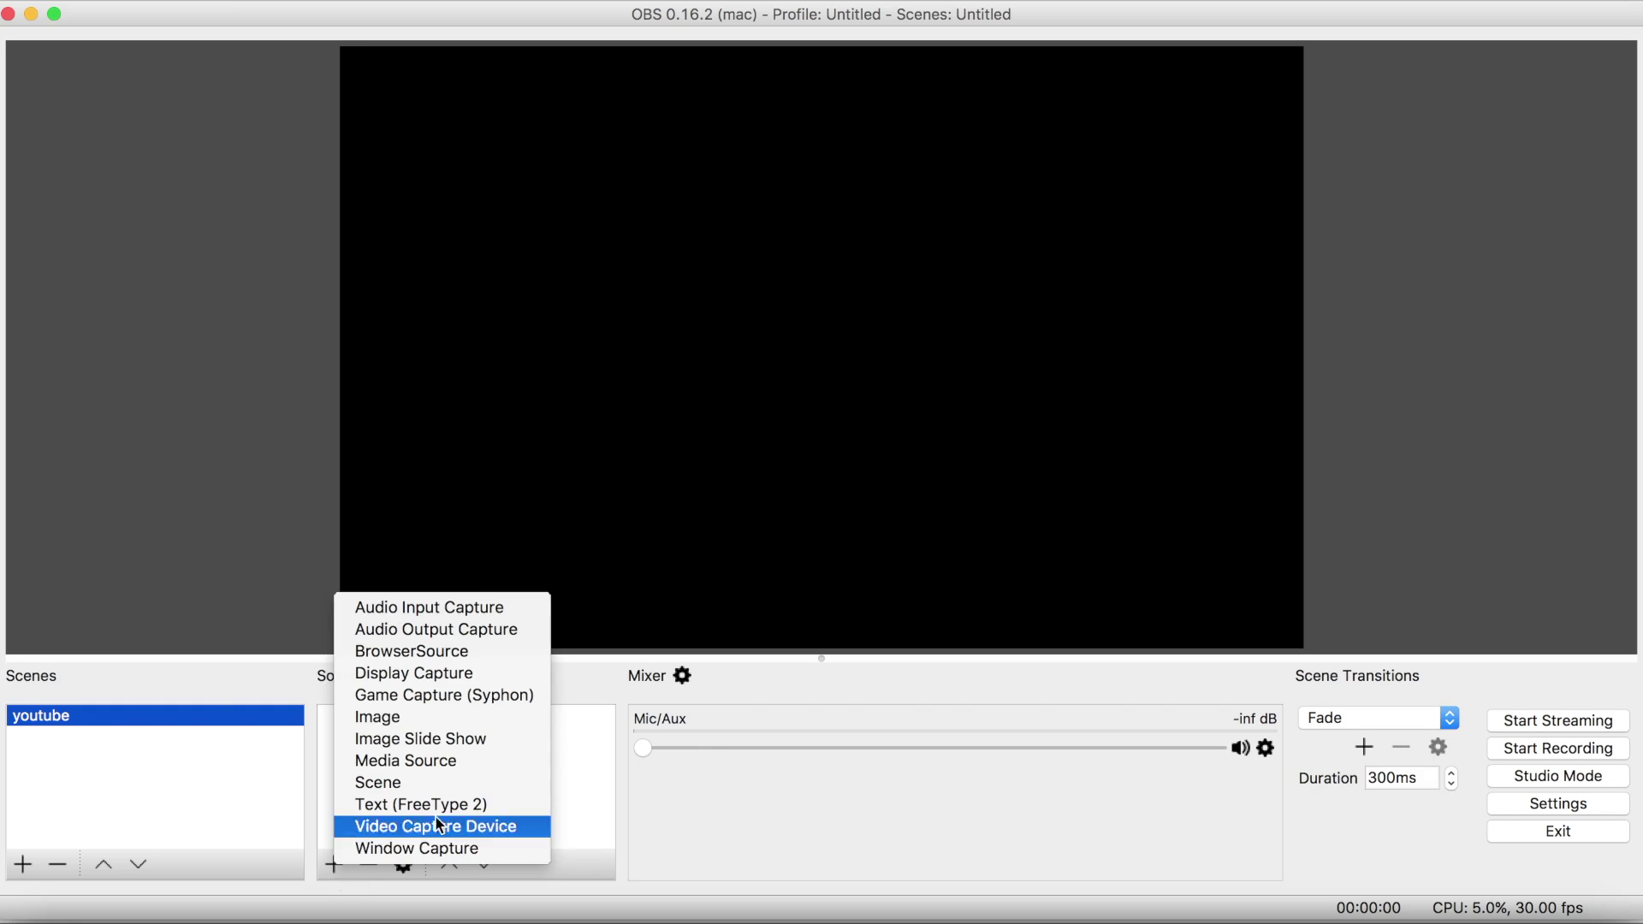
pyautogui.click(500, 673)
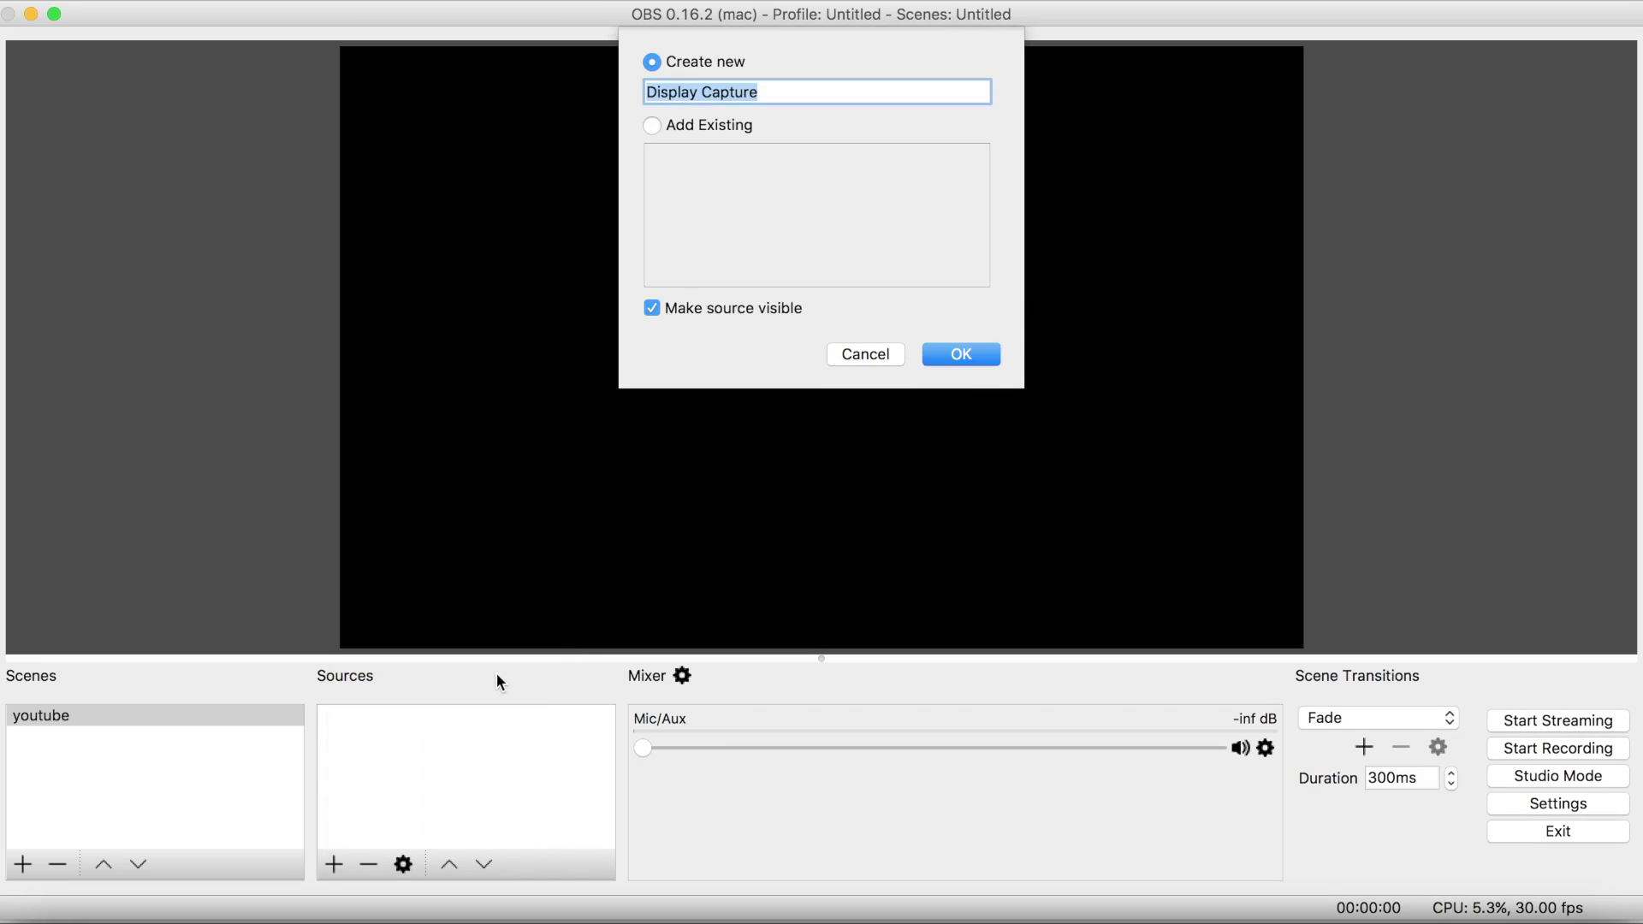
pyautogui.press('BackSpace')
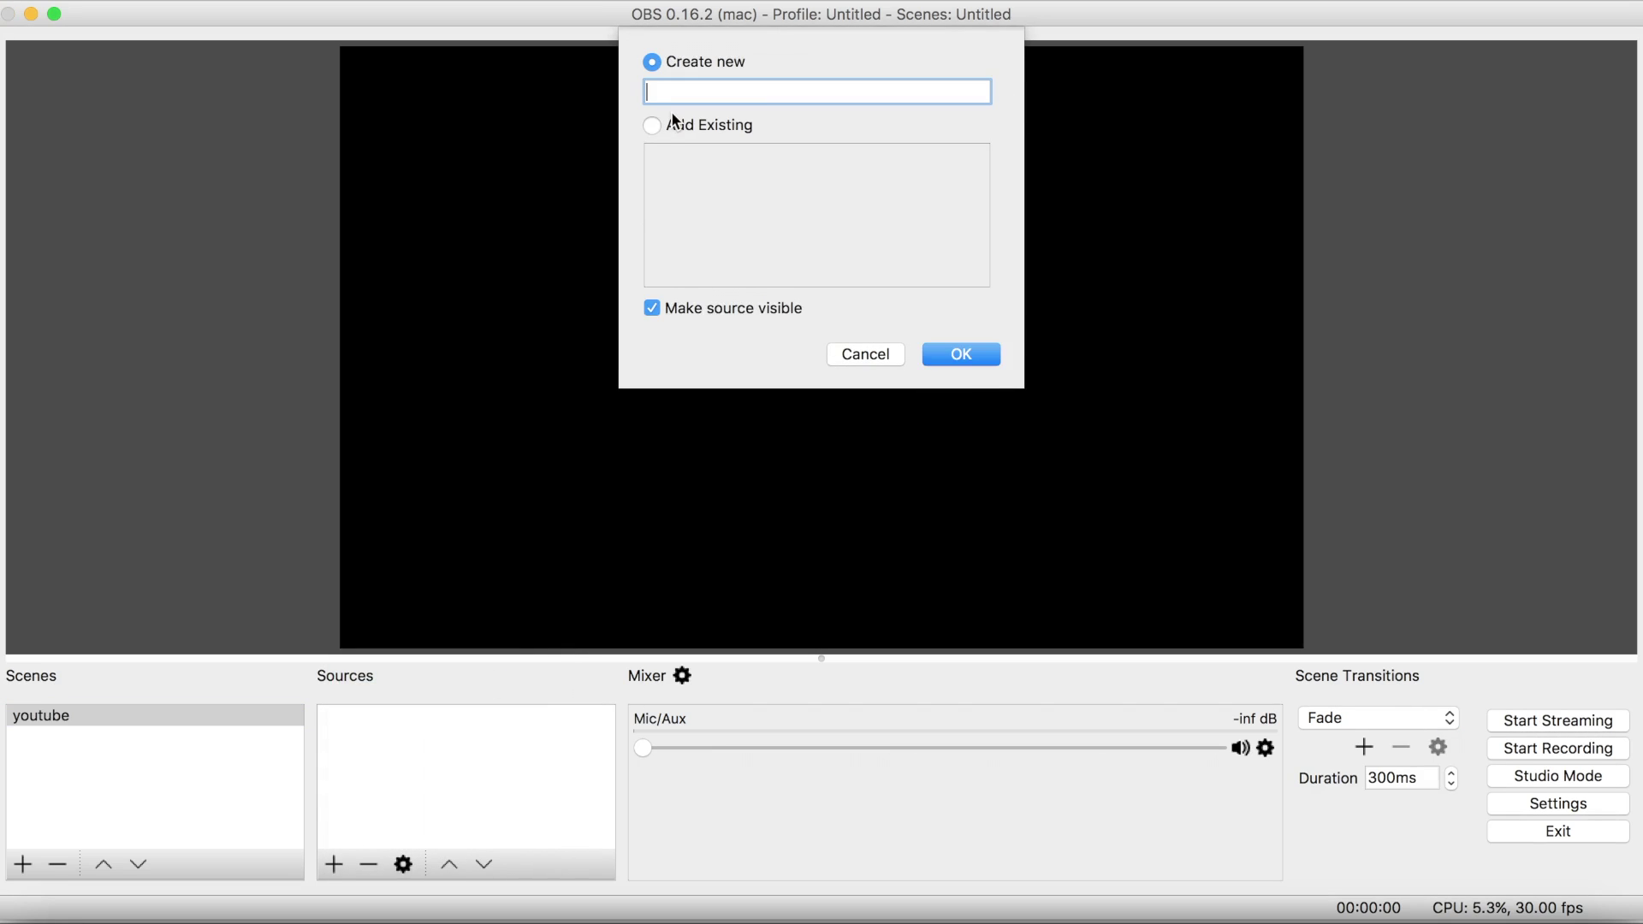
pyautogui.write('screen recording')
# Create the screen recording source capturing Display 0 with cropping left at None
pyautogui.click(954, 355)
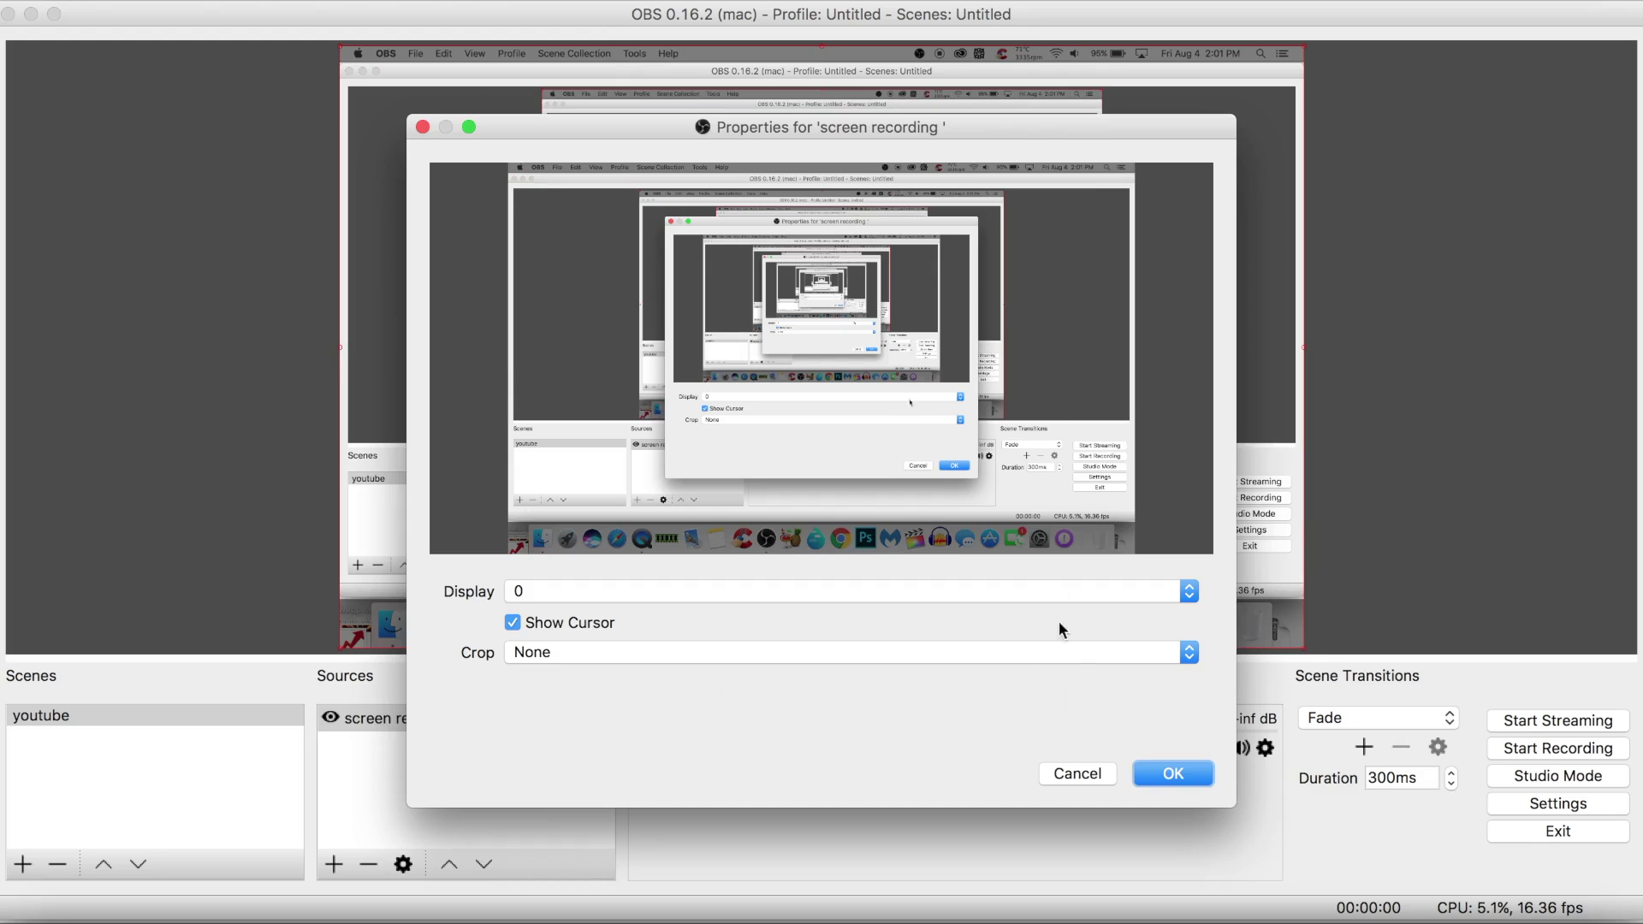
pyautogui.click(1133, 599)
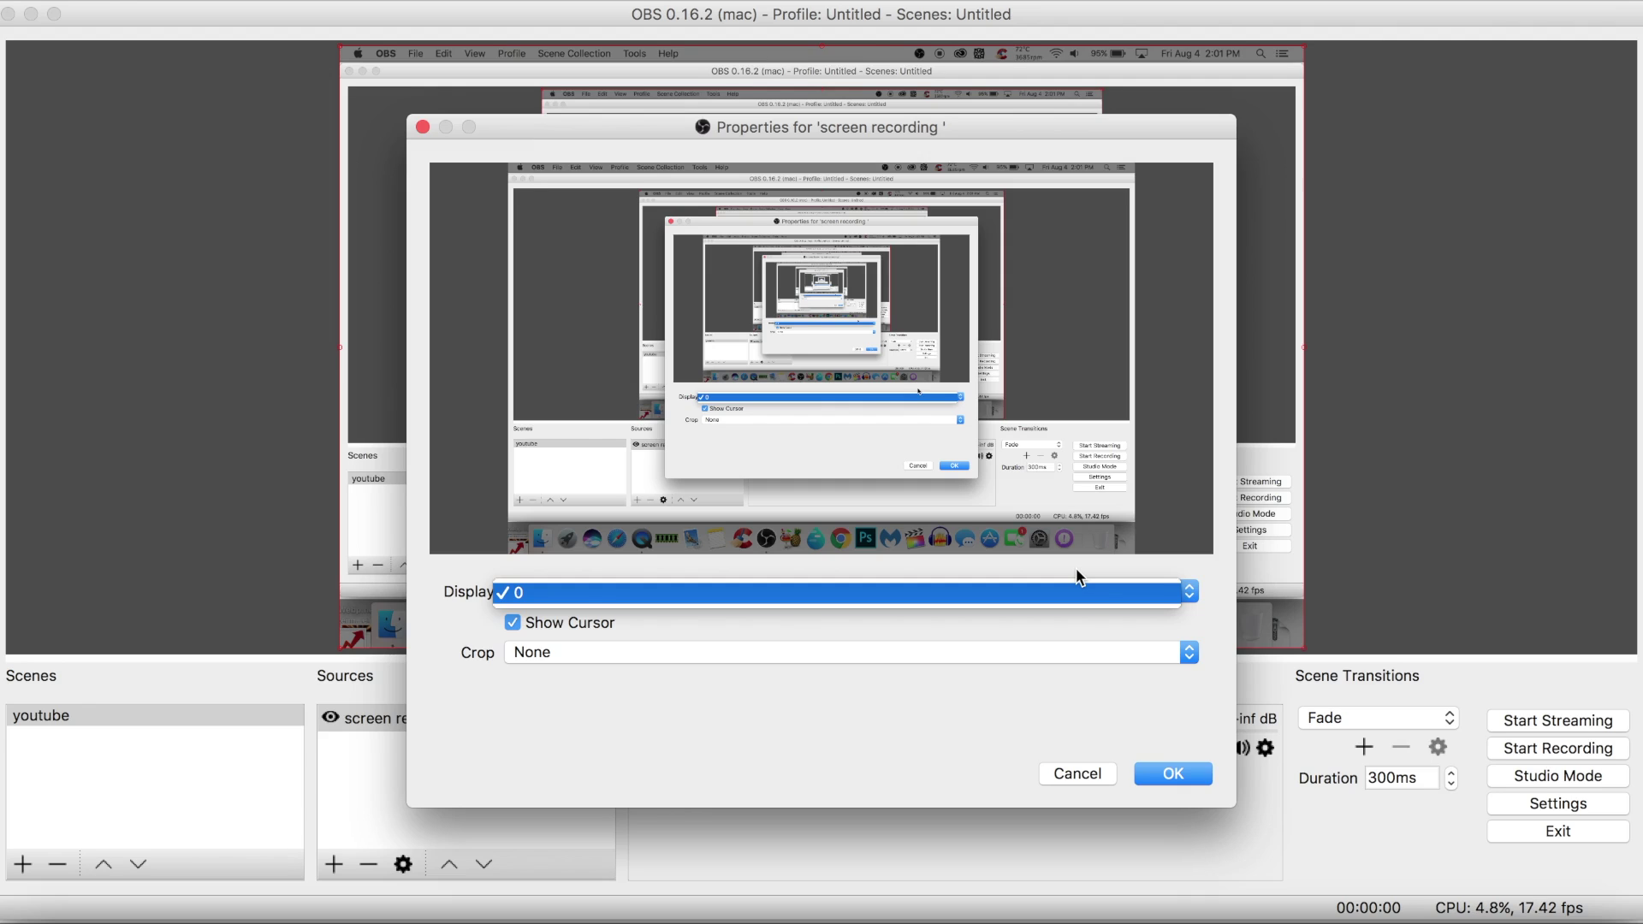
pyautogui.press('Escape')
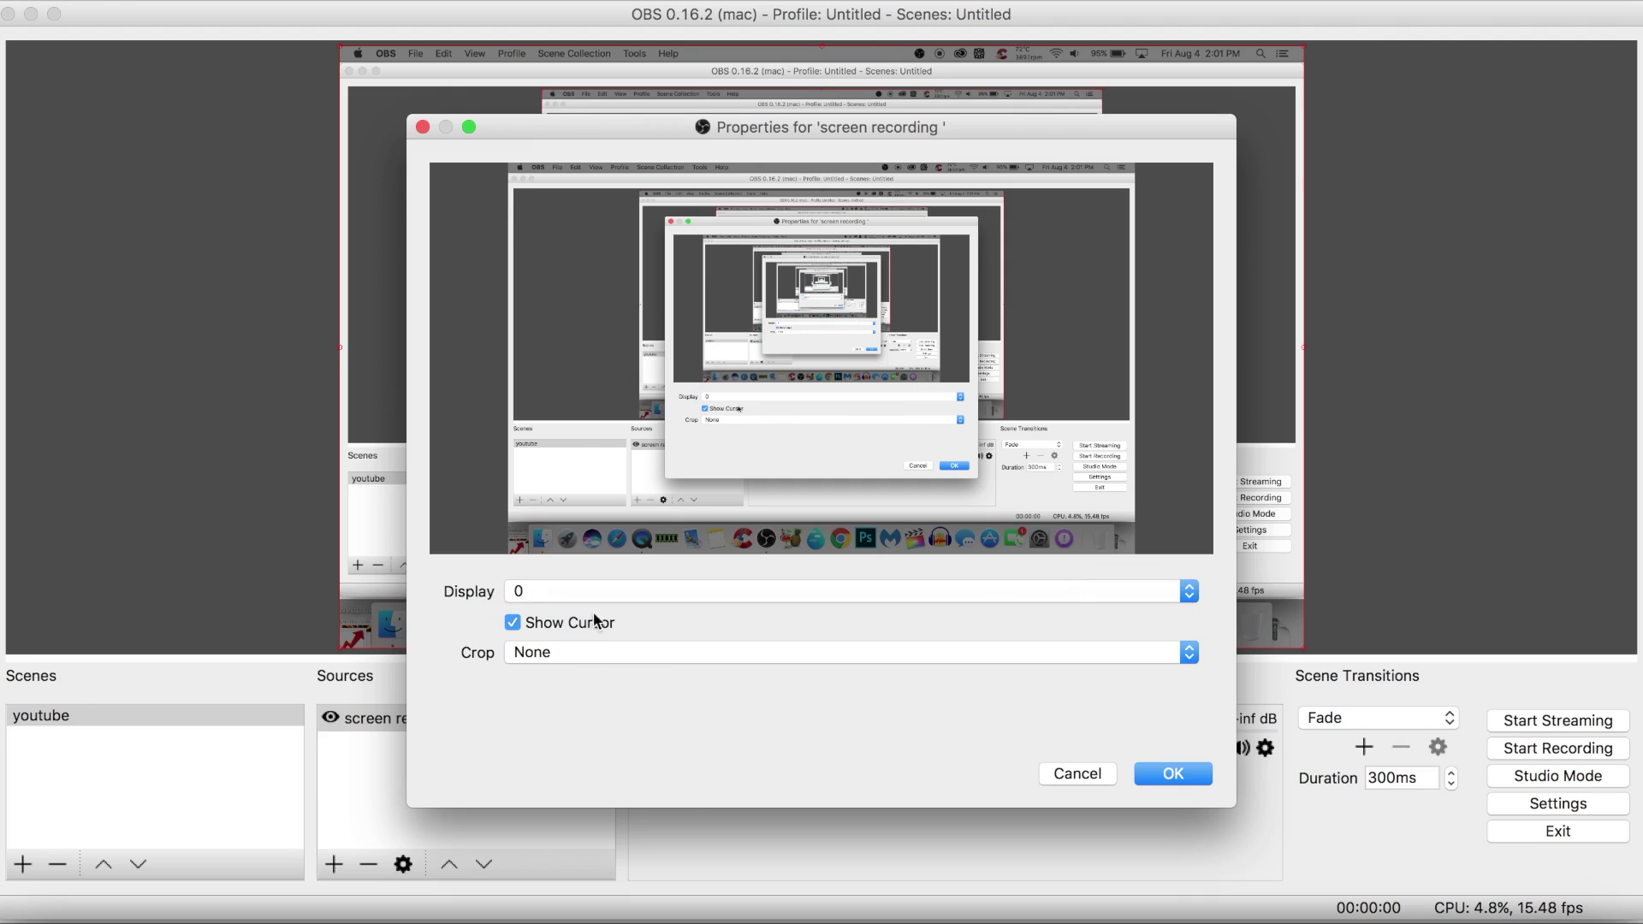
pyautogui.click(534, 659)
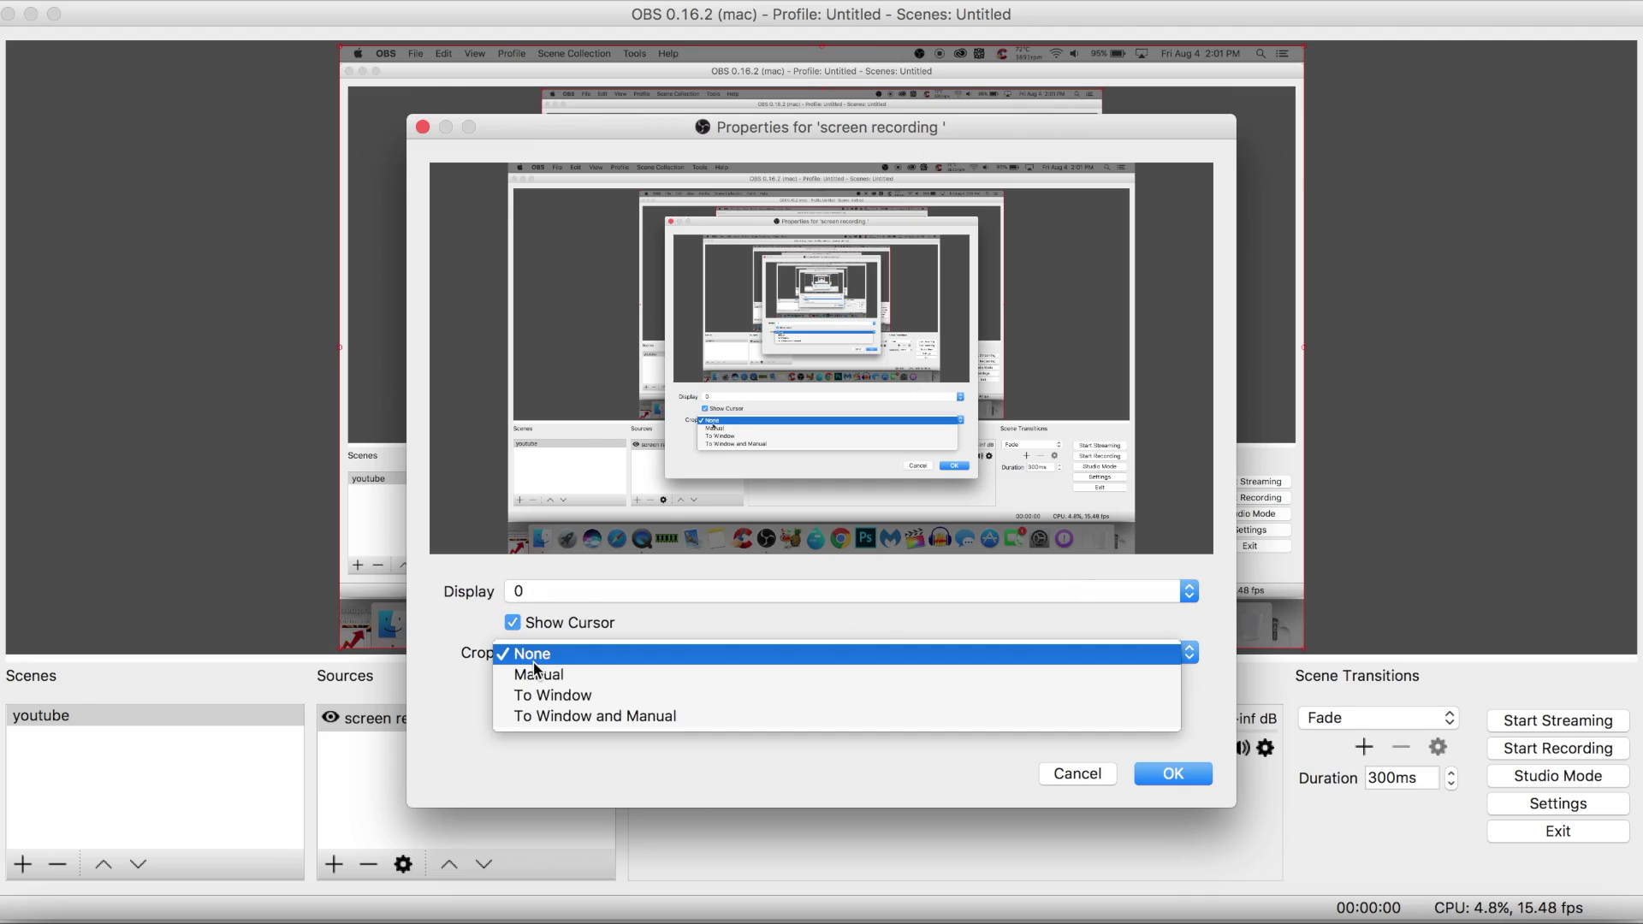
pyautogui.click(564, 652)
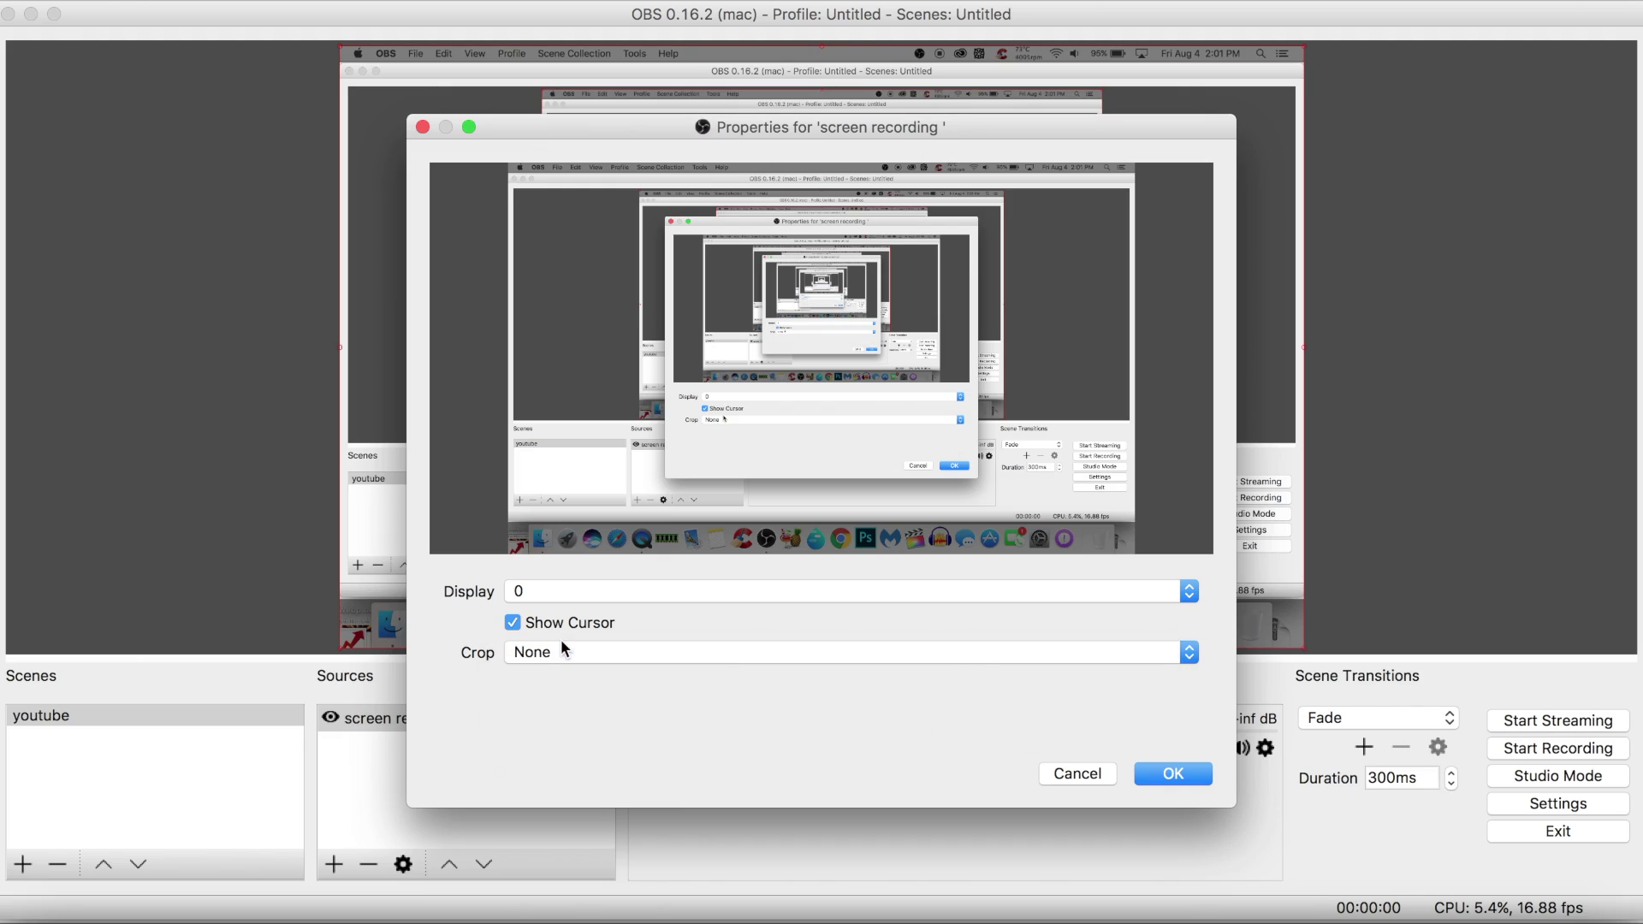
pyautogui.click(1161, 772)
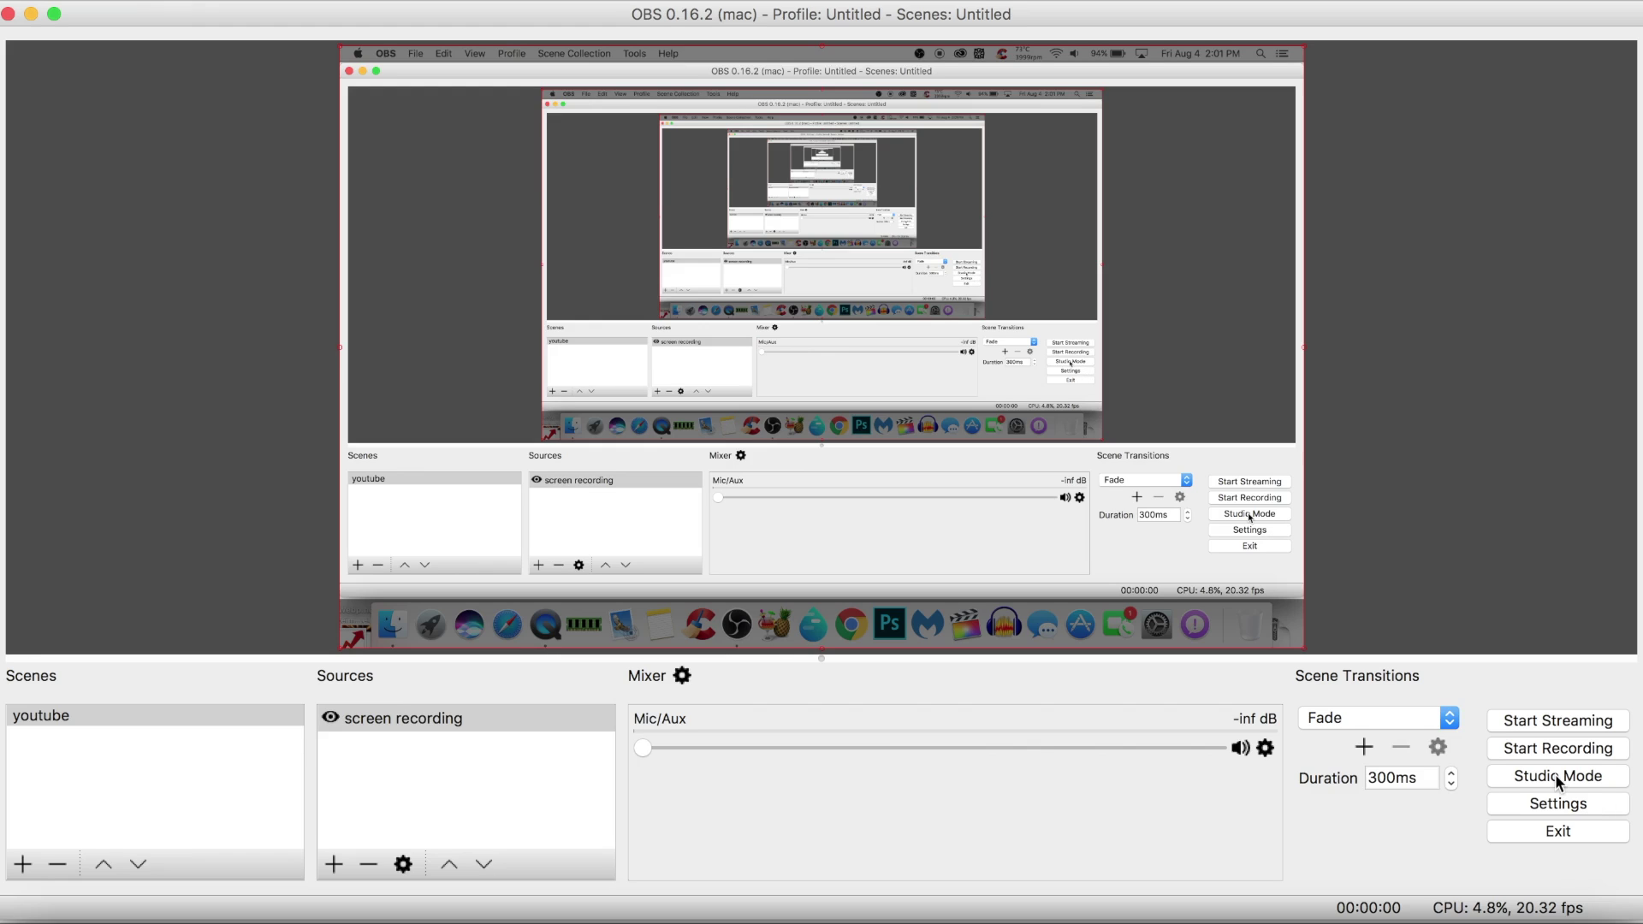
# Restart OBS and in Settings try the Dark theme, then revert to Default
pyautogui.click(1597, 826)
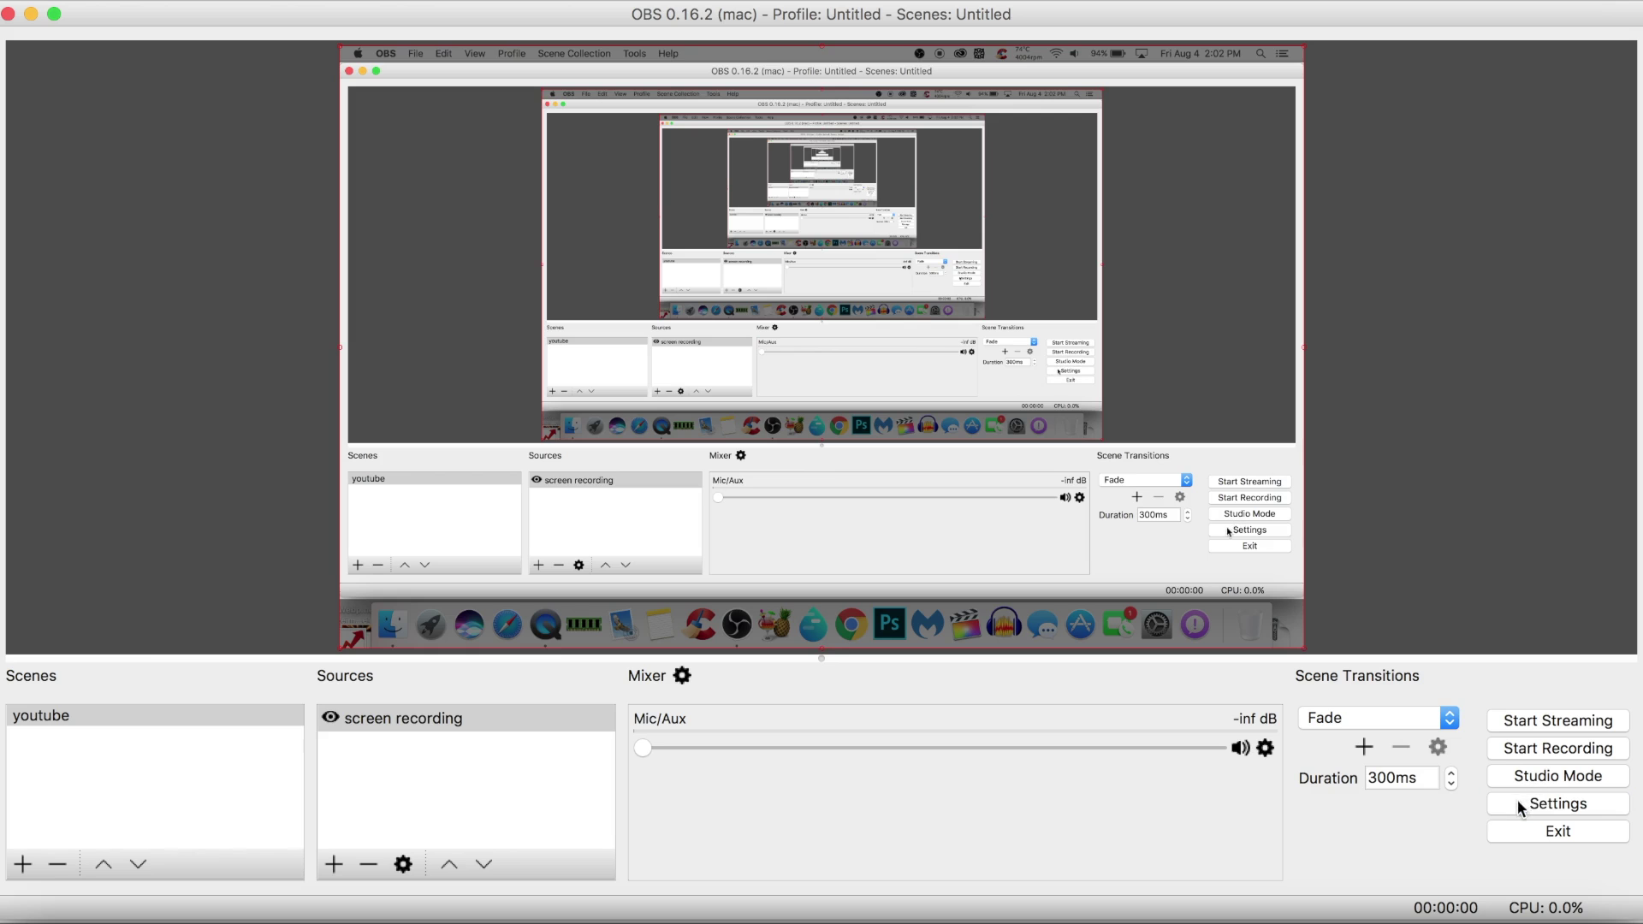
pyautogui.click(1518, 799)
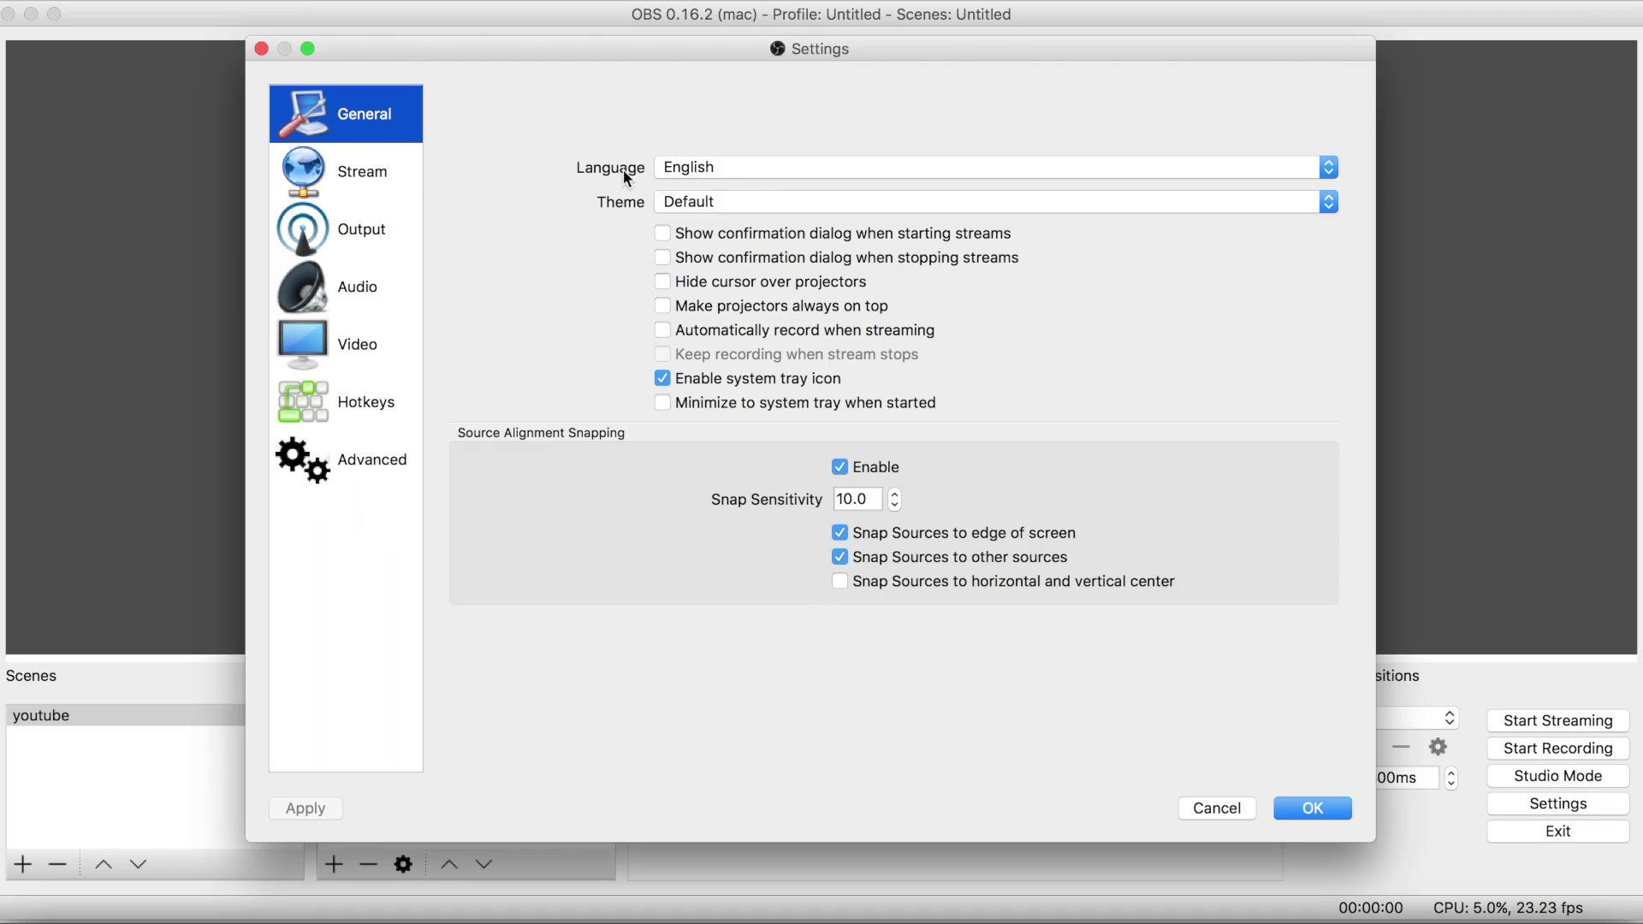
pyautogui.click(700, 202)
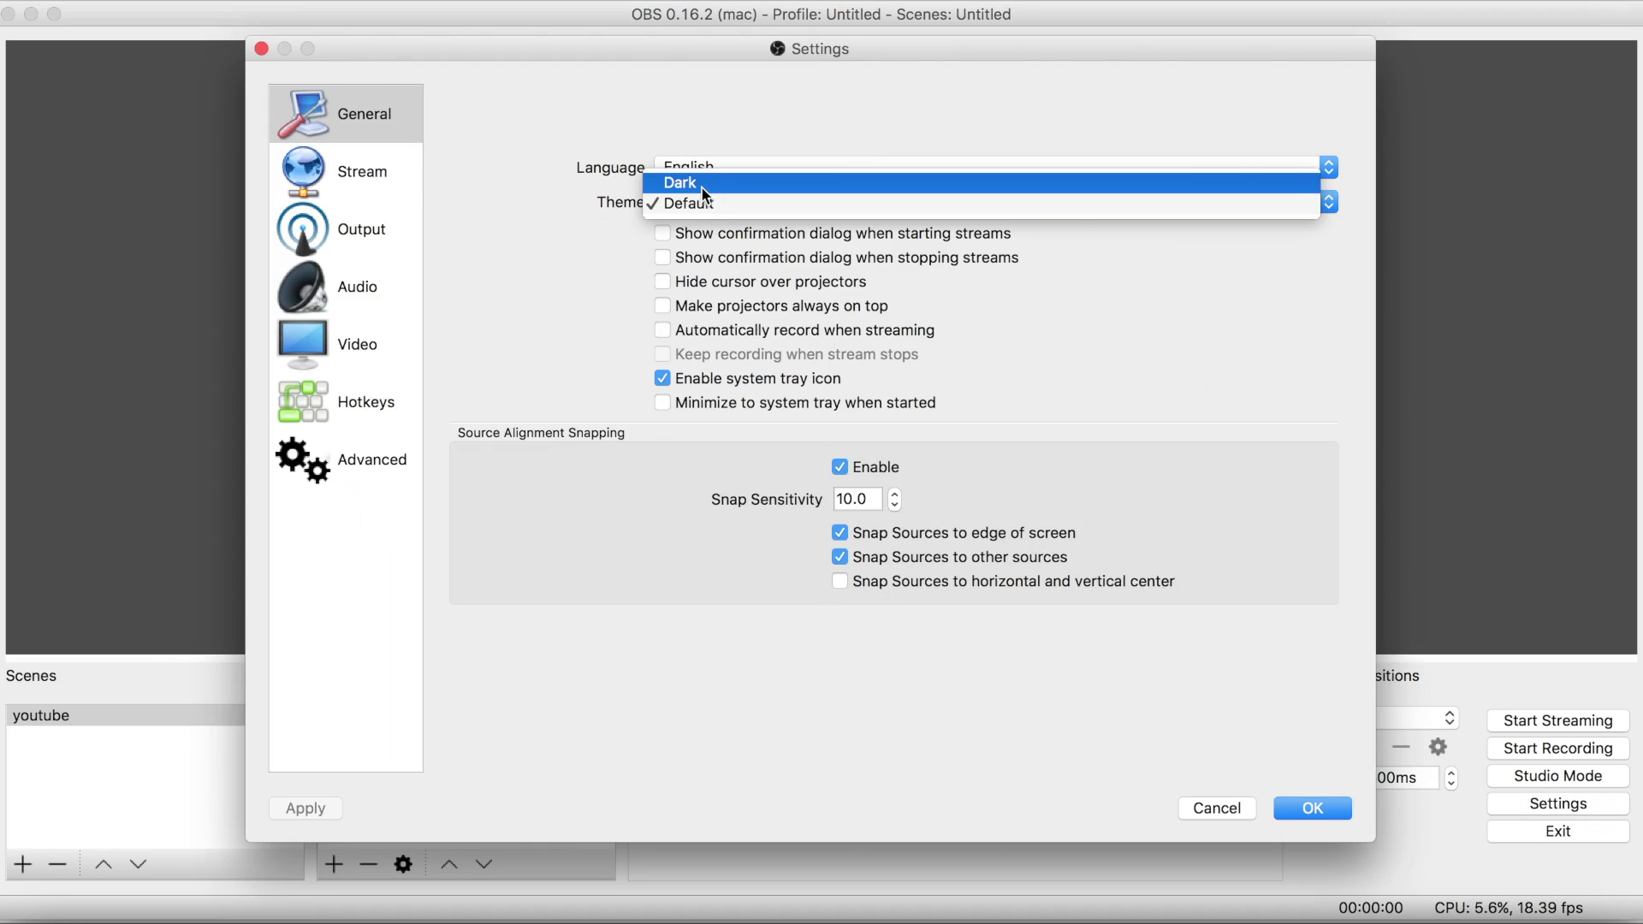
pyautogui.click(700, 184)
pyautogui.click(703, 207)
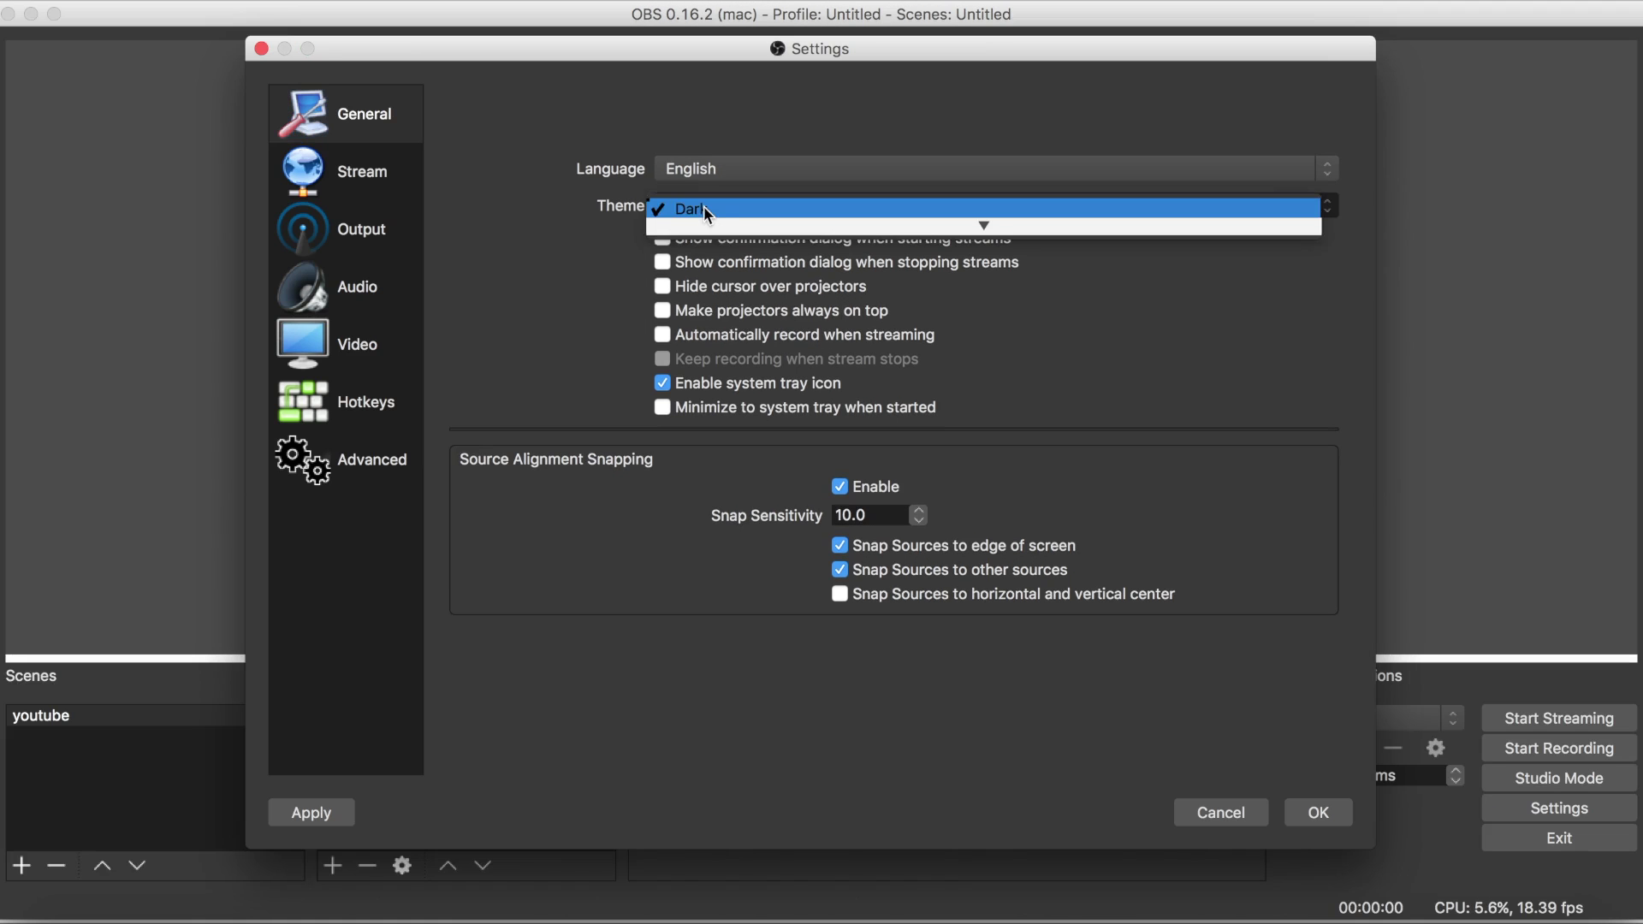
pyautogui.click(707, 226)
# Browse the Stream, Output, Audio and Video settings pages
pyautogui.click(321, 184)
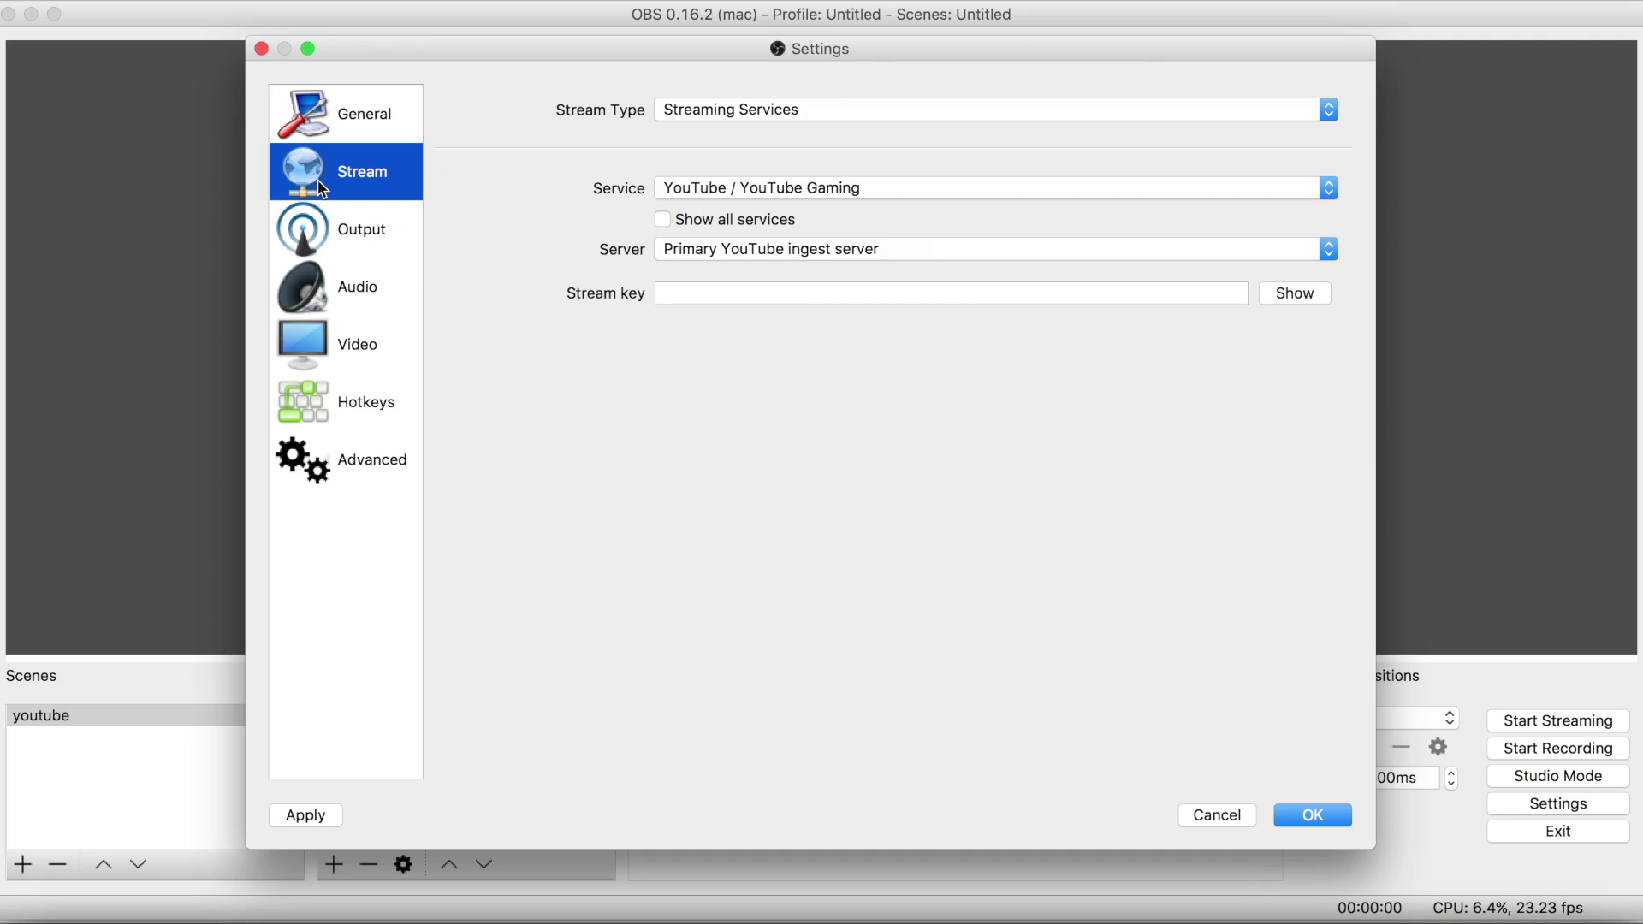
pyautogui.click(340, 249)
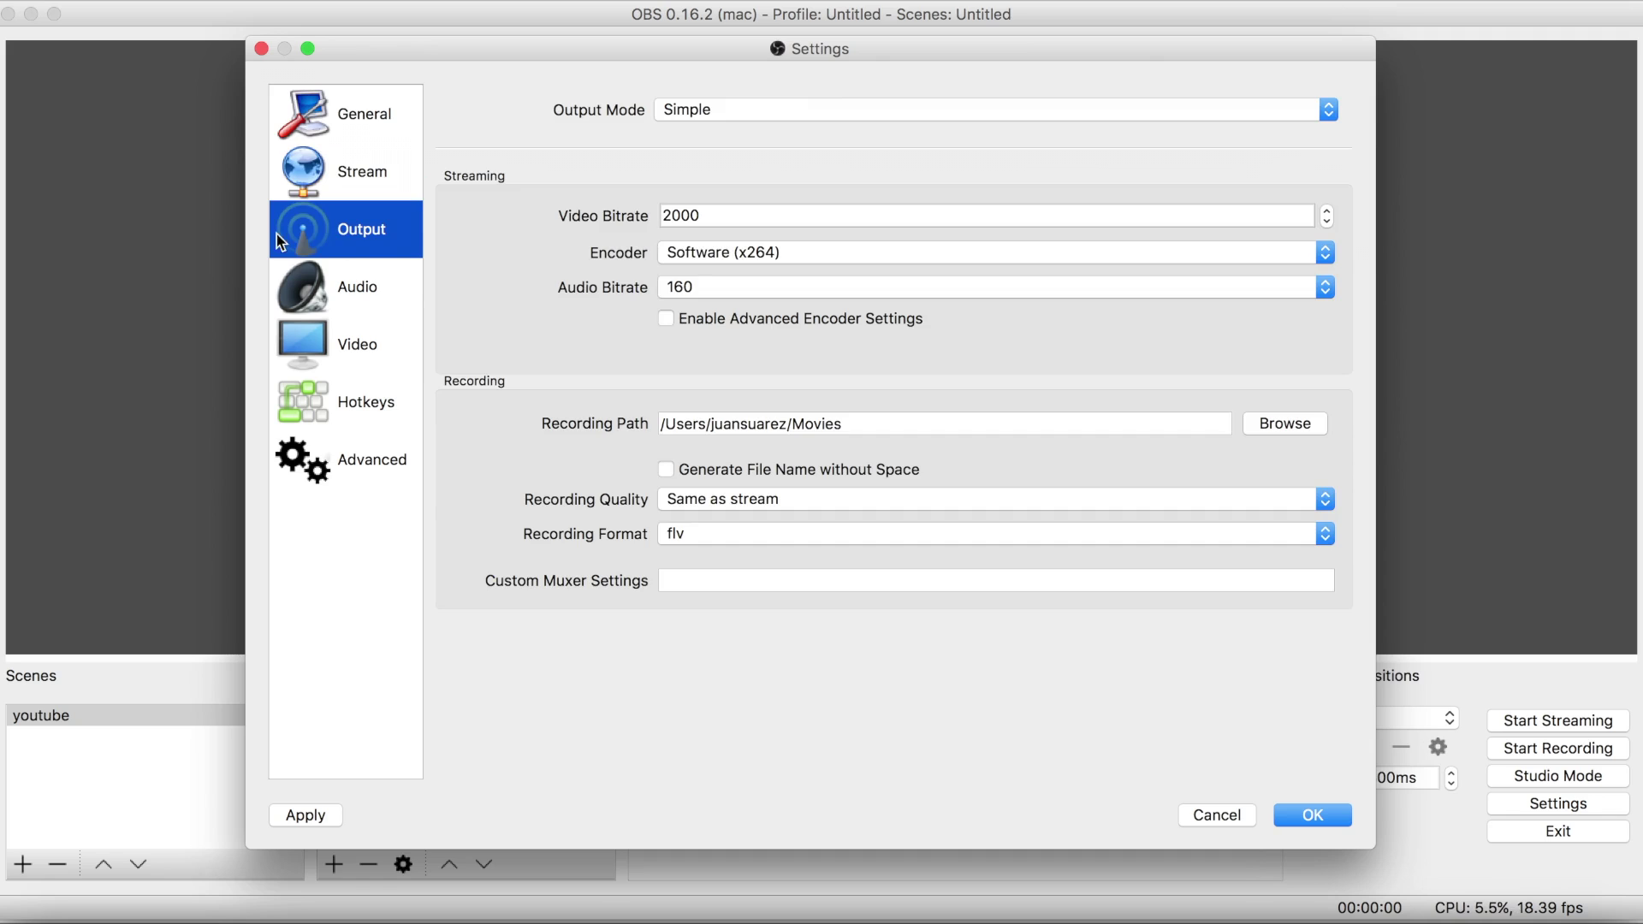
pyautogui.click(337, 308)
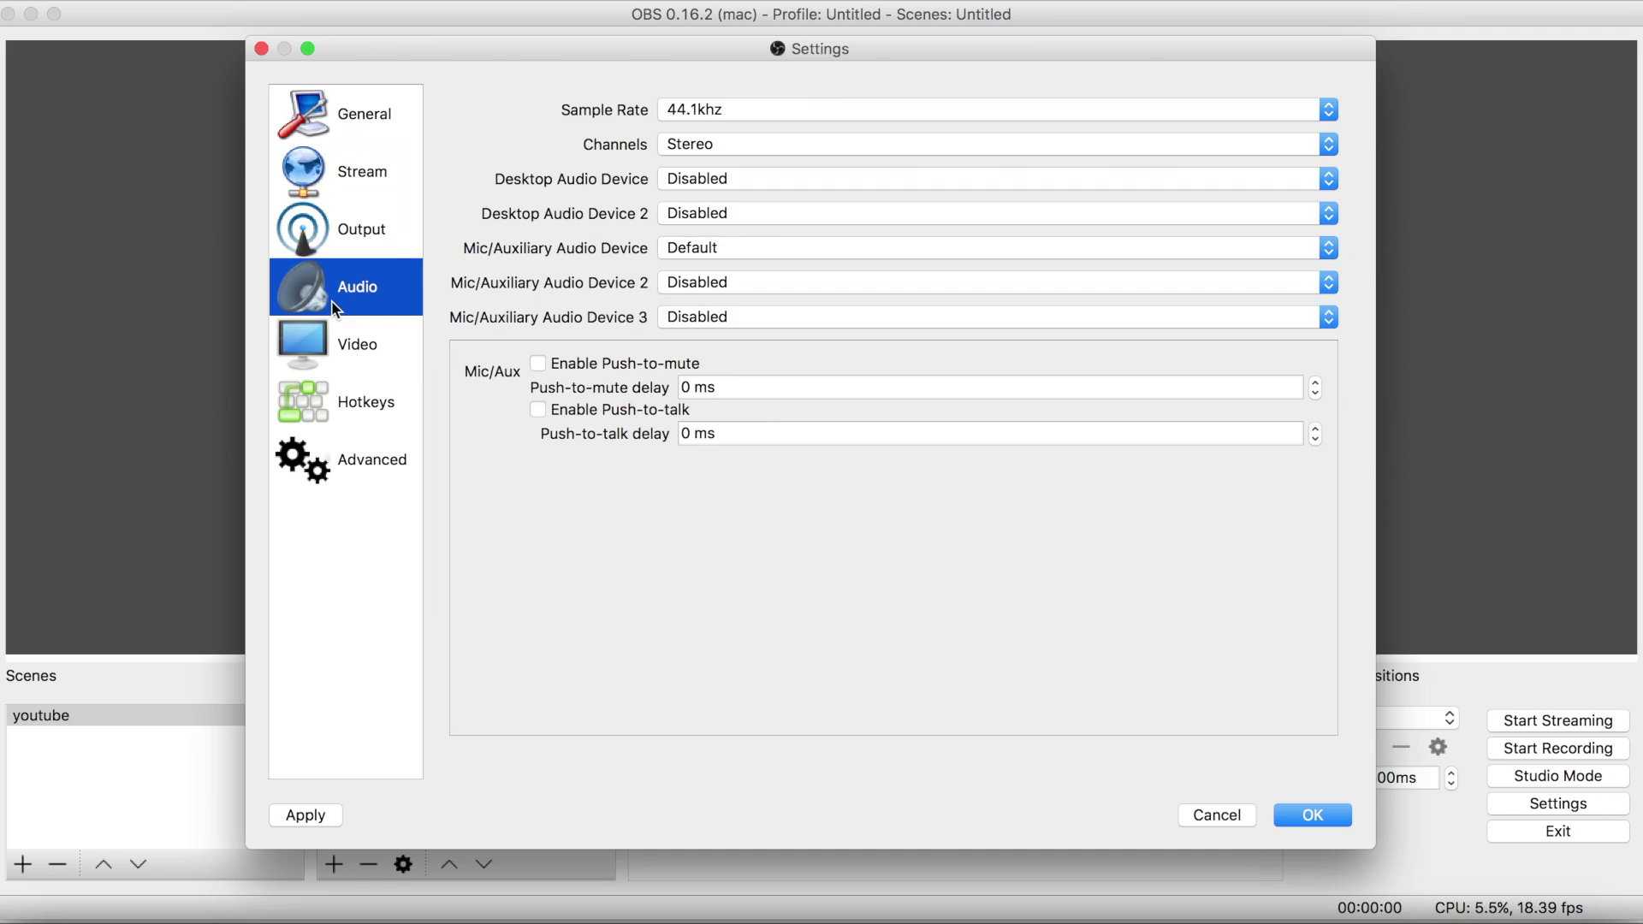
pyautogui.click(335, 359)
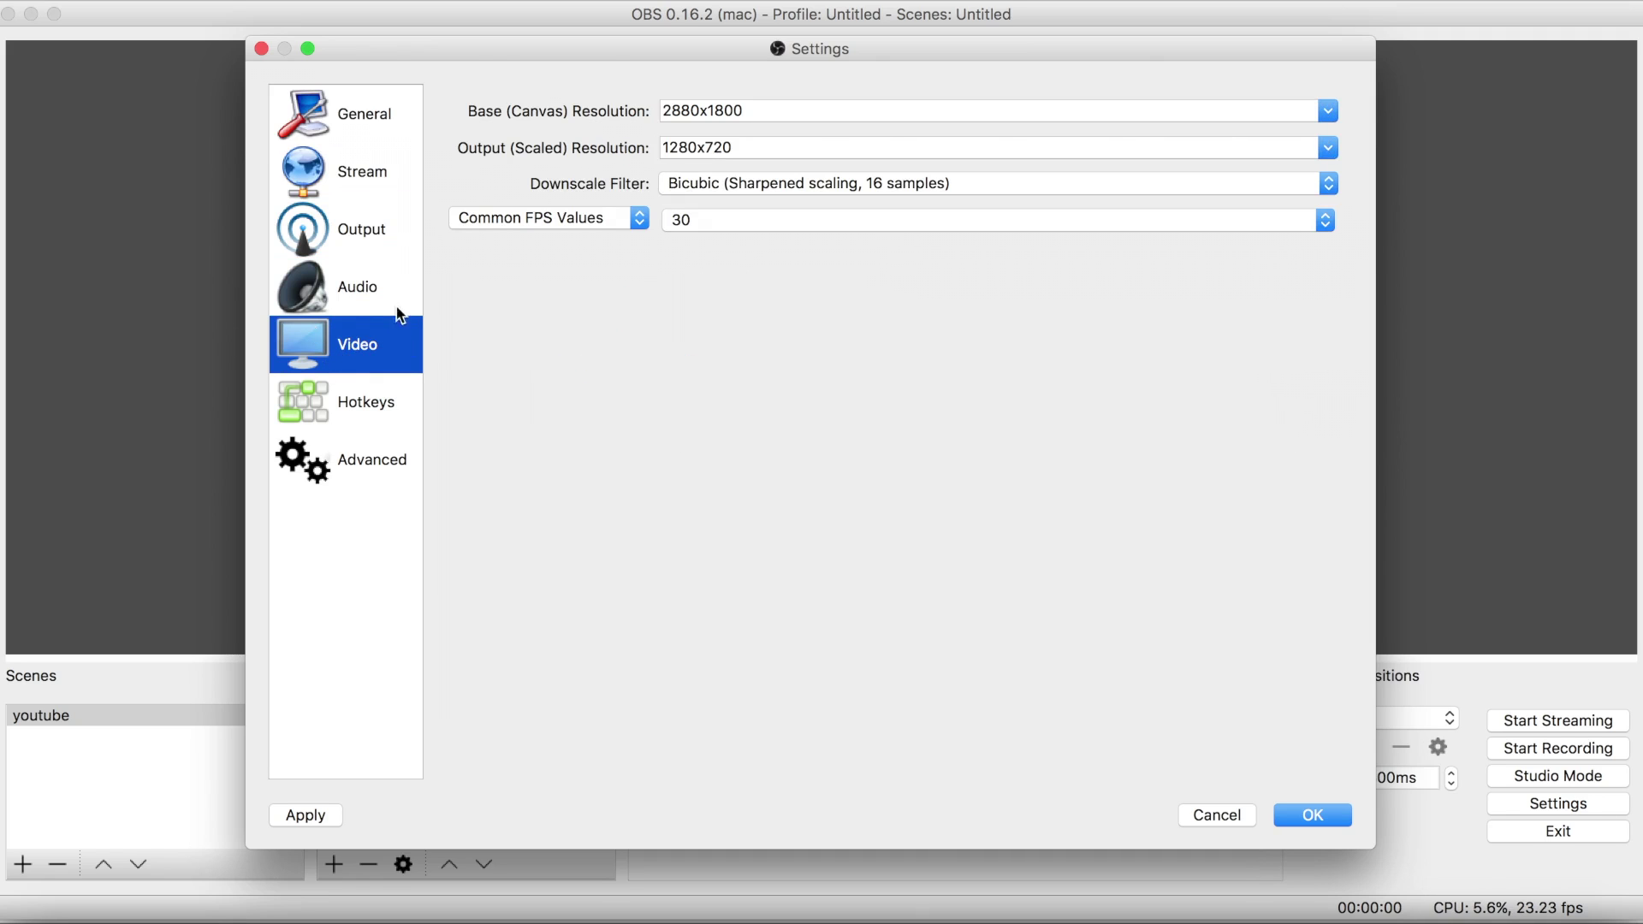
# Attempt to replace the 1280x720 Output (Scaled) Resolution, then erase the entry
pyautogui.click(758, 141)
pyautogui.doubleClick(760, 139)
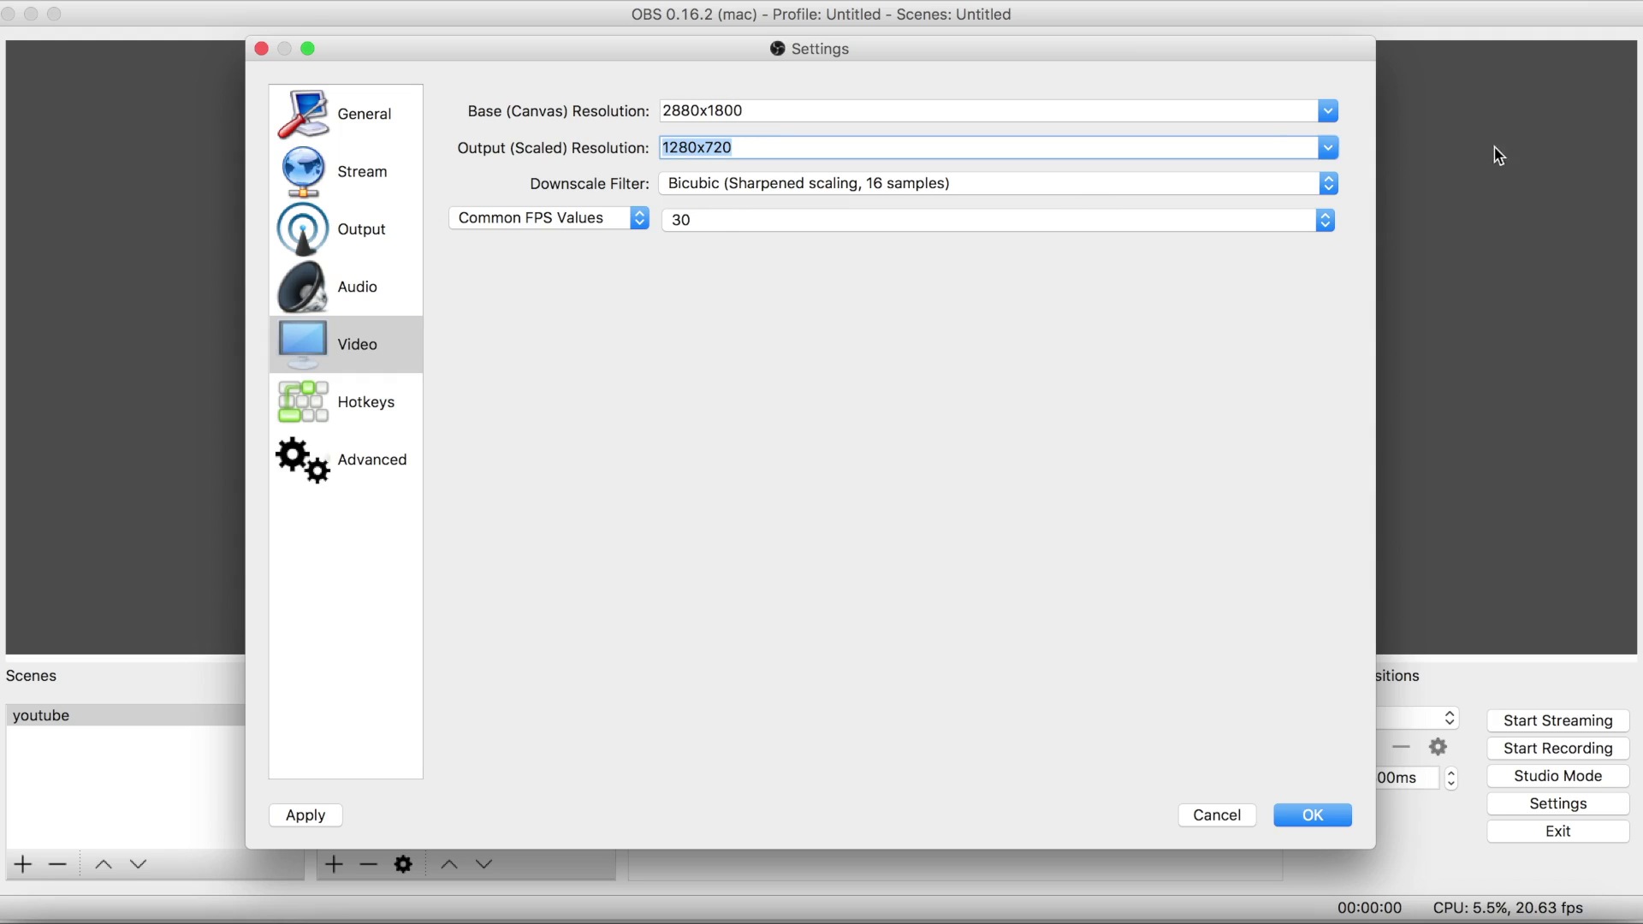
pyautogui.click(1328, 147)
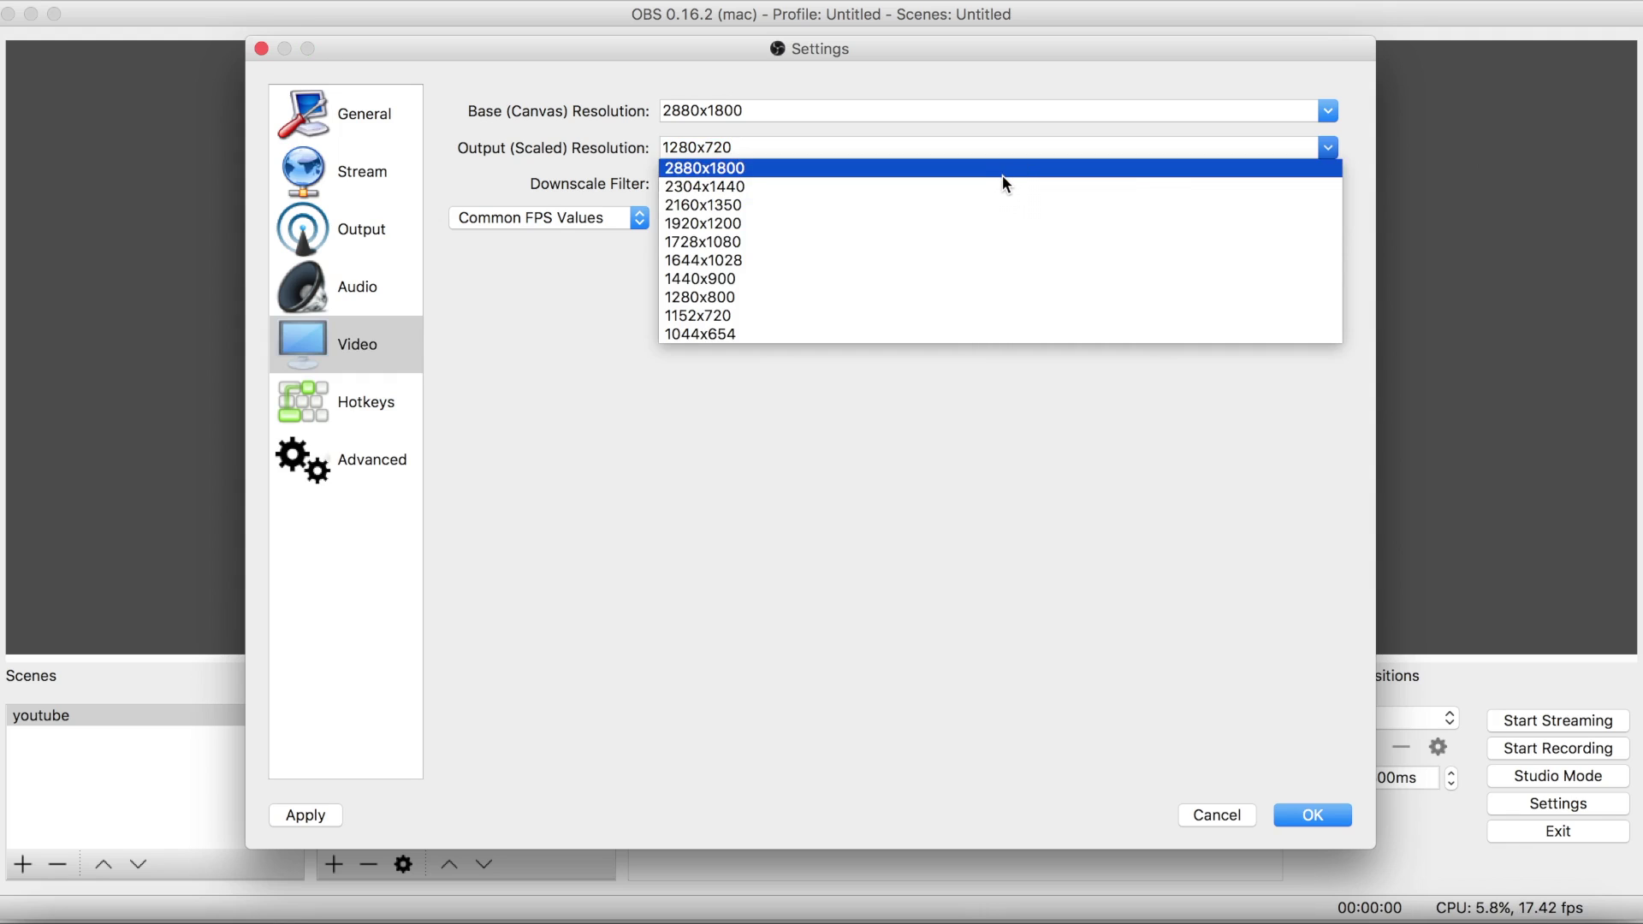
pyautogui.click(970, 146)
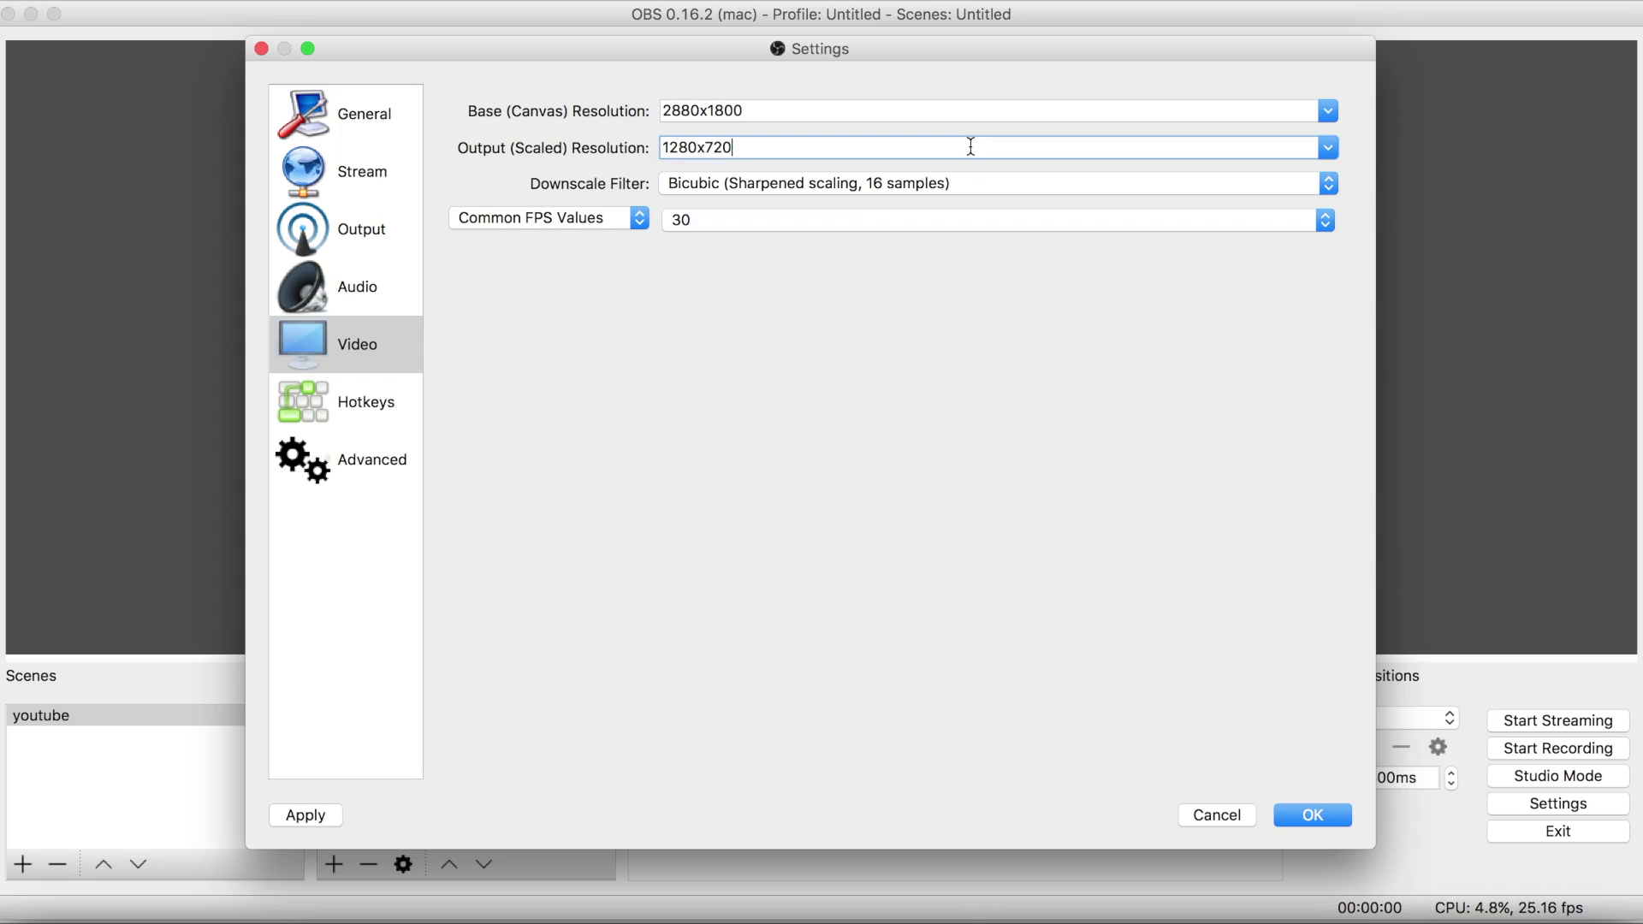
pyautogui.press('BackSpace')
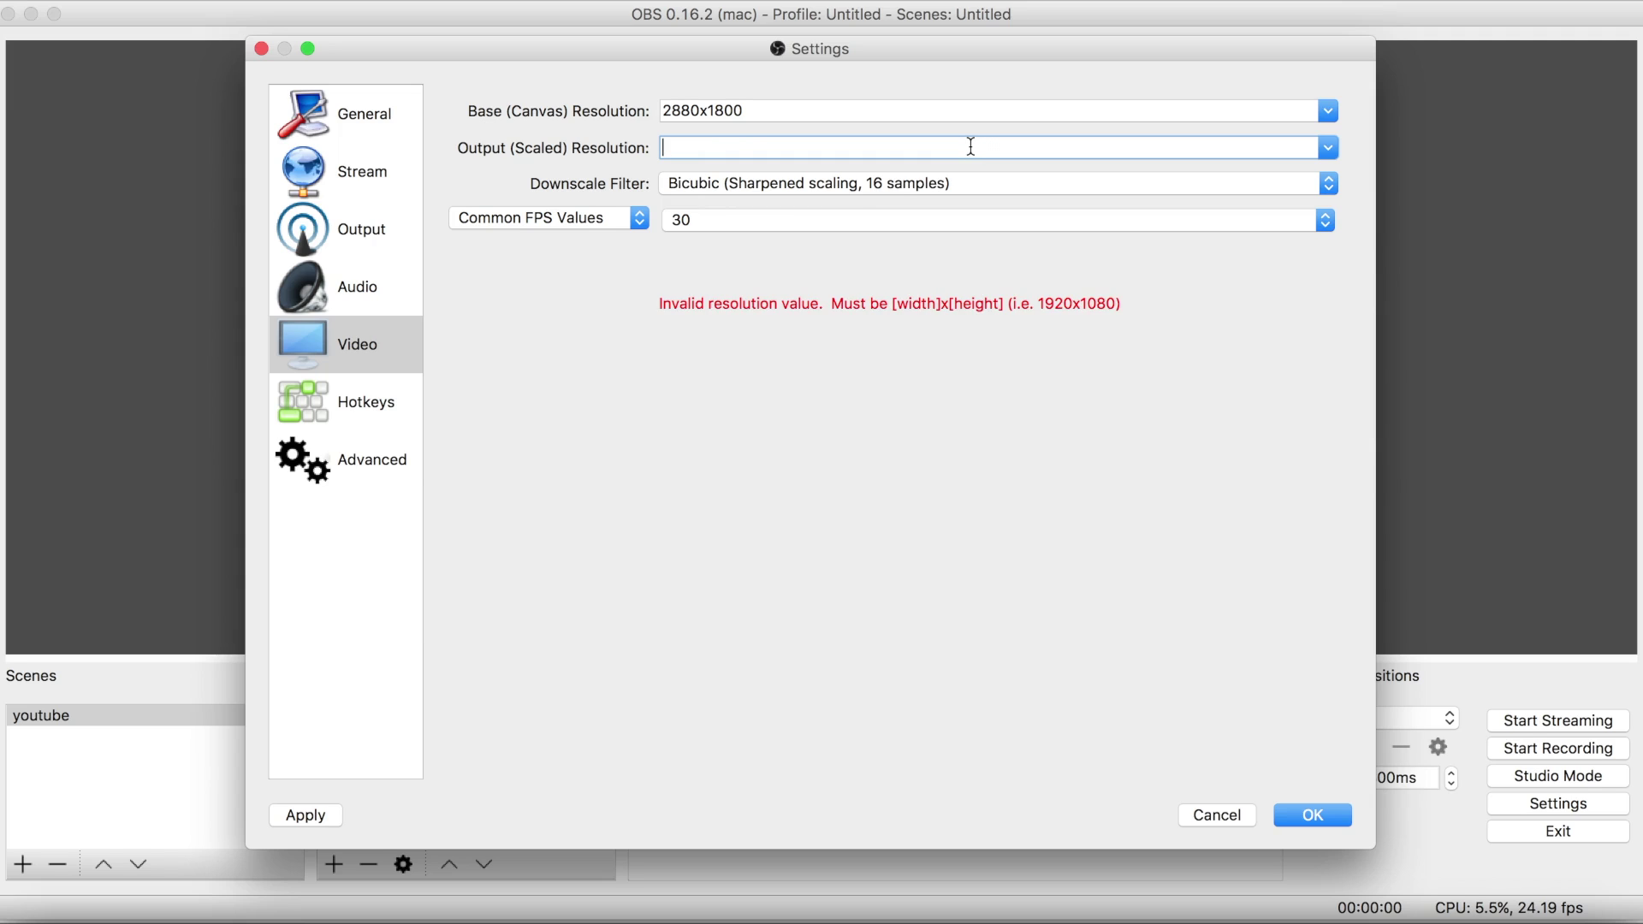
pyautogui.press('Down')
pyautogui.hotkey('shift', 'Right')
pyautogui.hotkey('shift', 'Right')
pyautogui.hotkey('shift', 'Right')
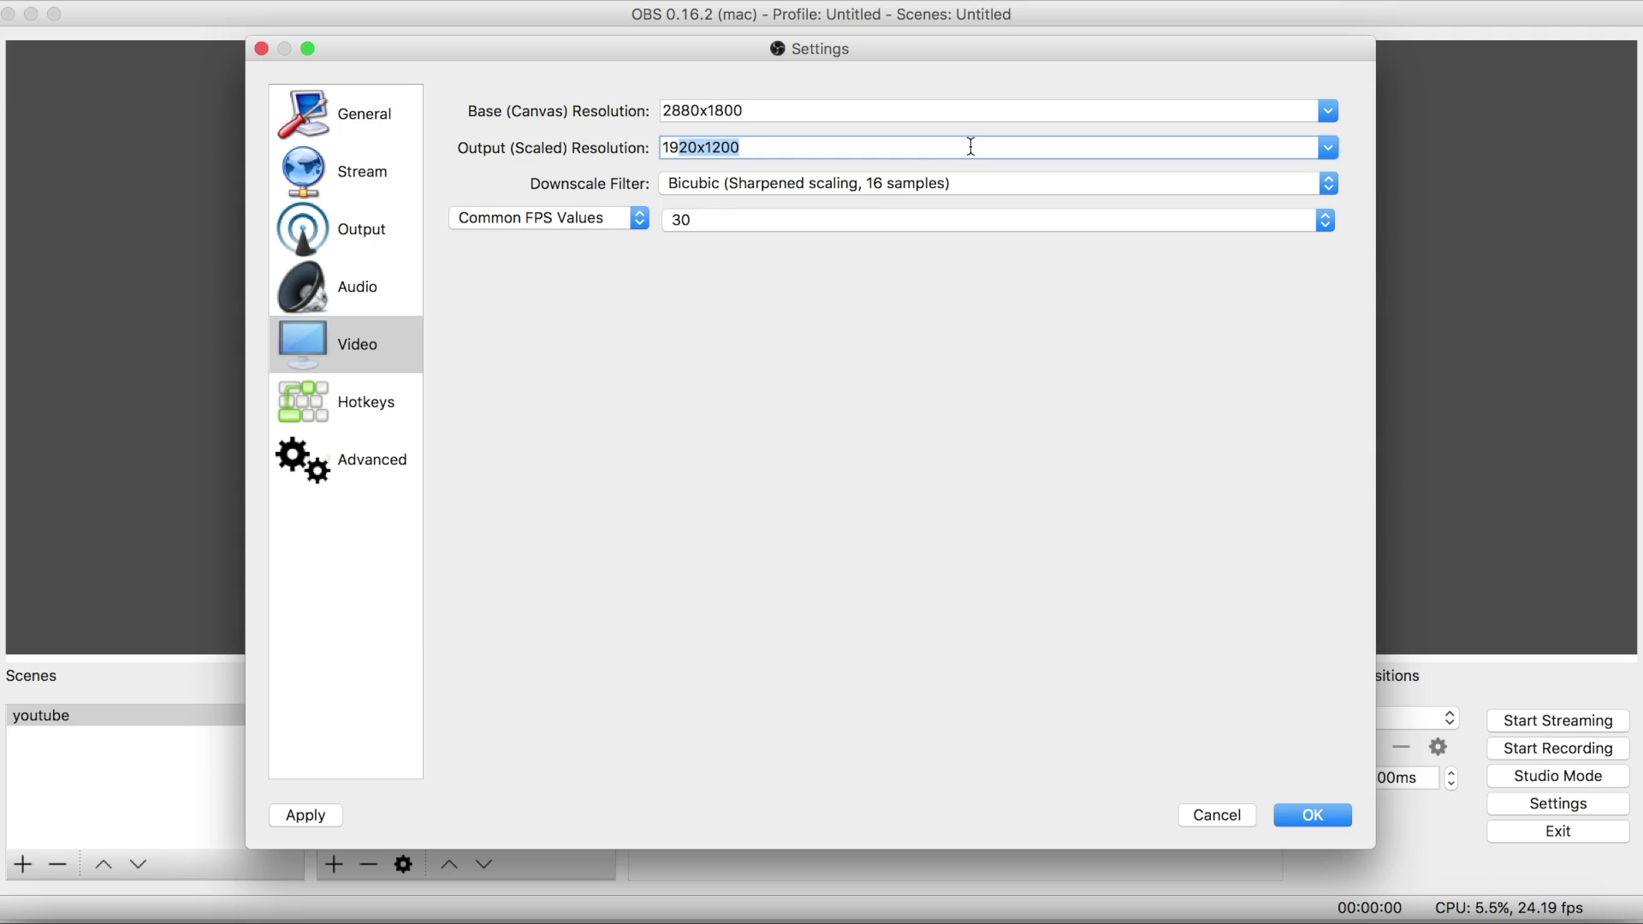
pyautogui.hotkey('shift', 'Right')
pyautogui.write('8')
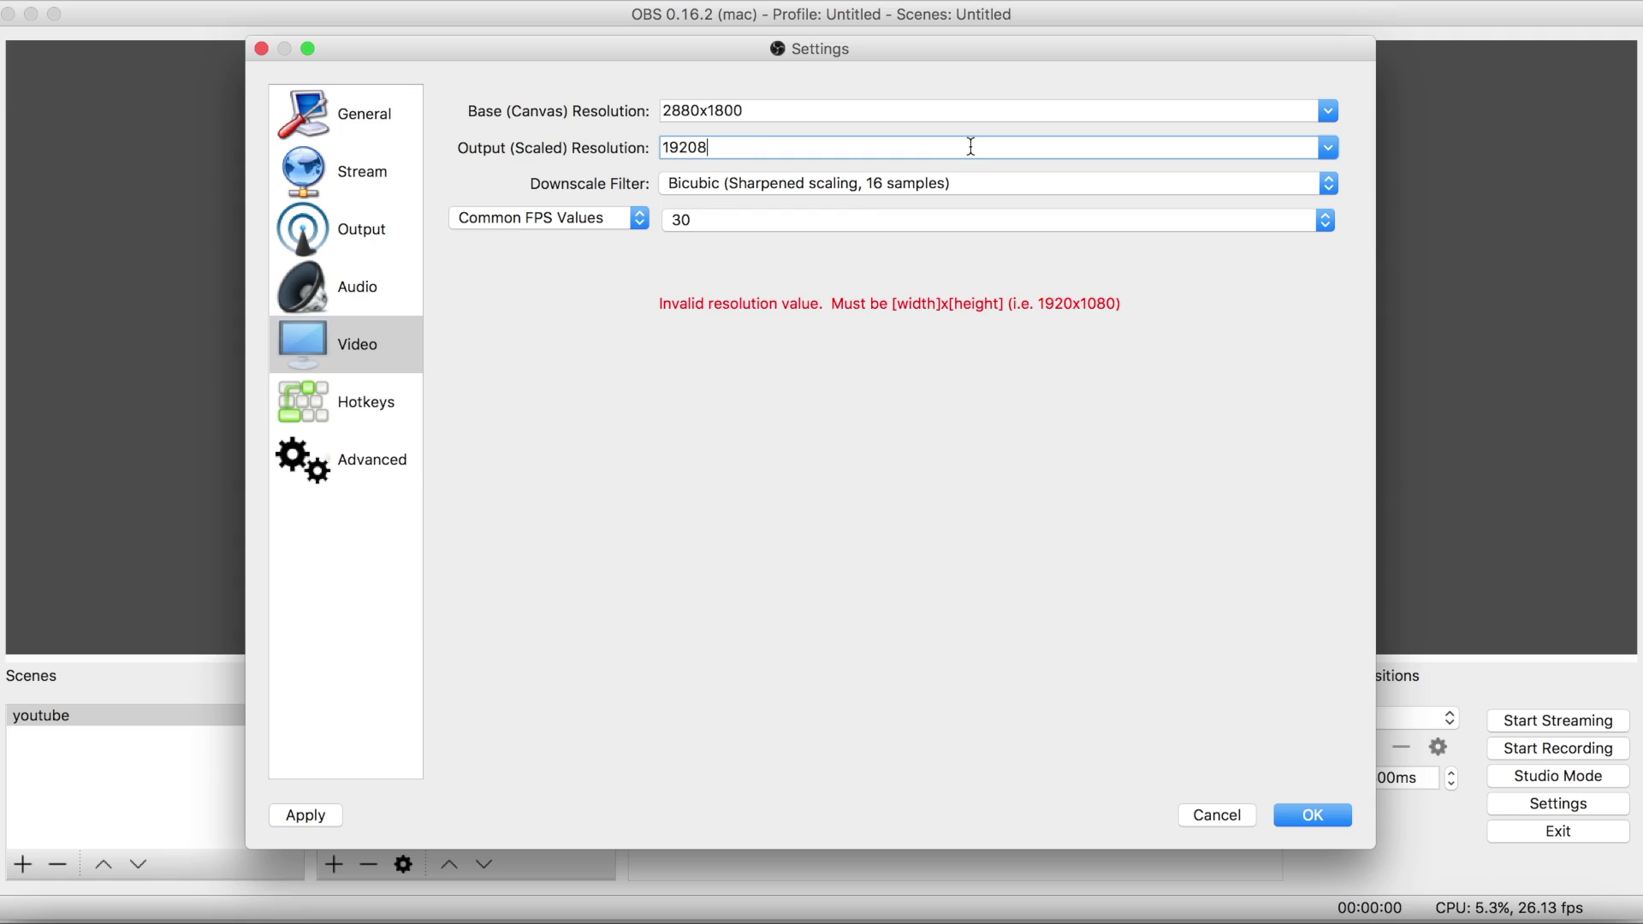
pyautogui.press('BackSpace')
pyautogui.press('BackSpace')
pyautogui.press('BackSpace')
pyautogui.press('BackSpace')
pyautogui.press('BackSpace')
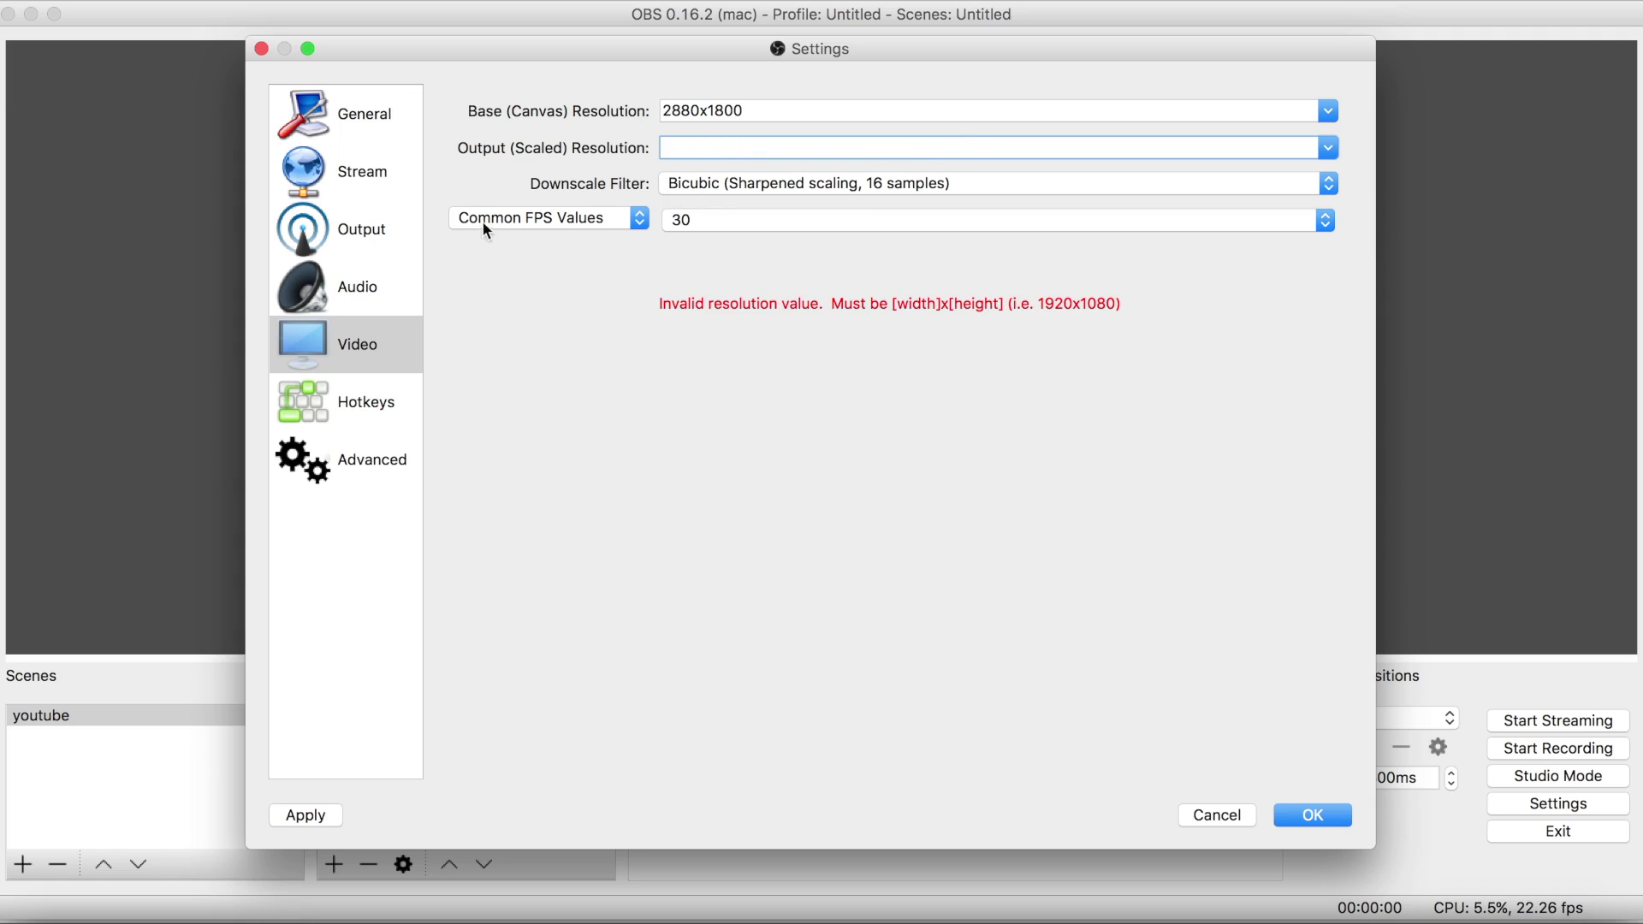
# Set Common FPS Values to 60, then cancel the settings discarding all changes
pyautogui.click(706, 230)
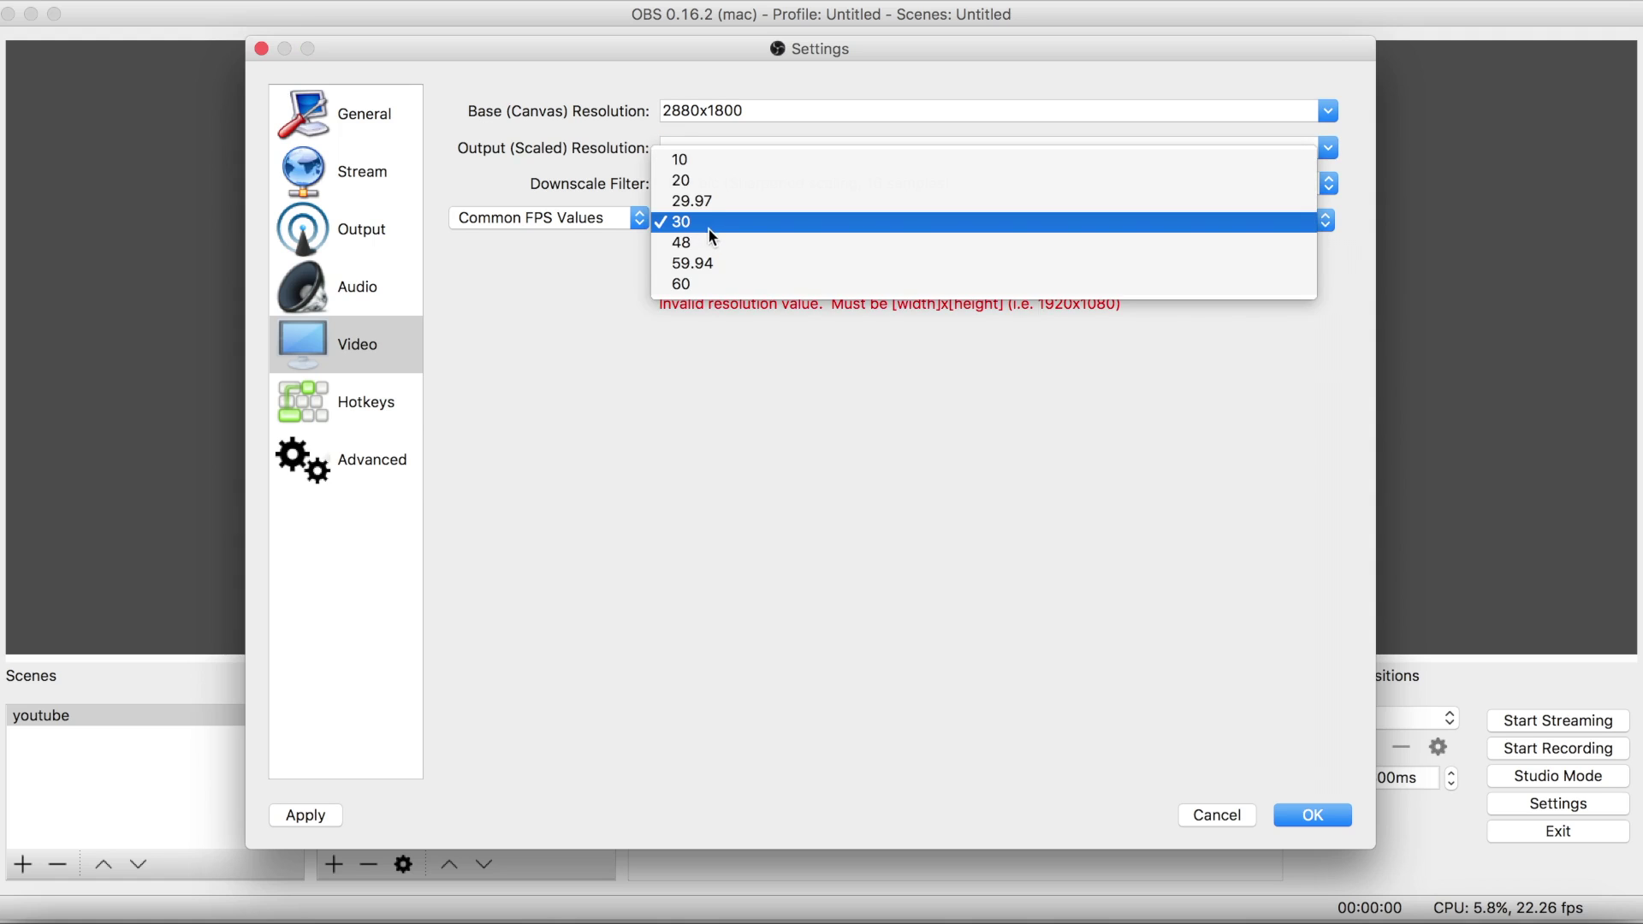
pyautogui.click(705, 281)
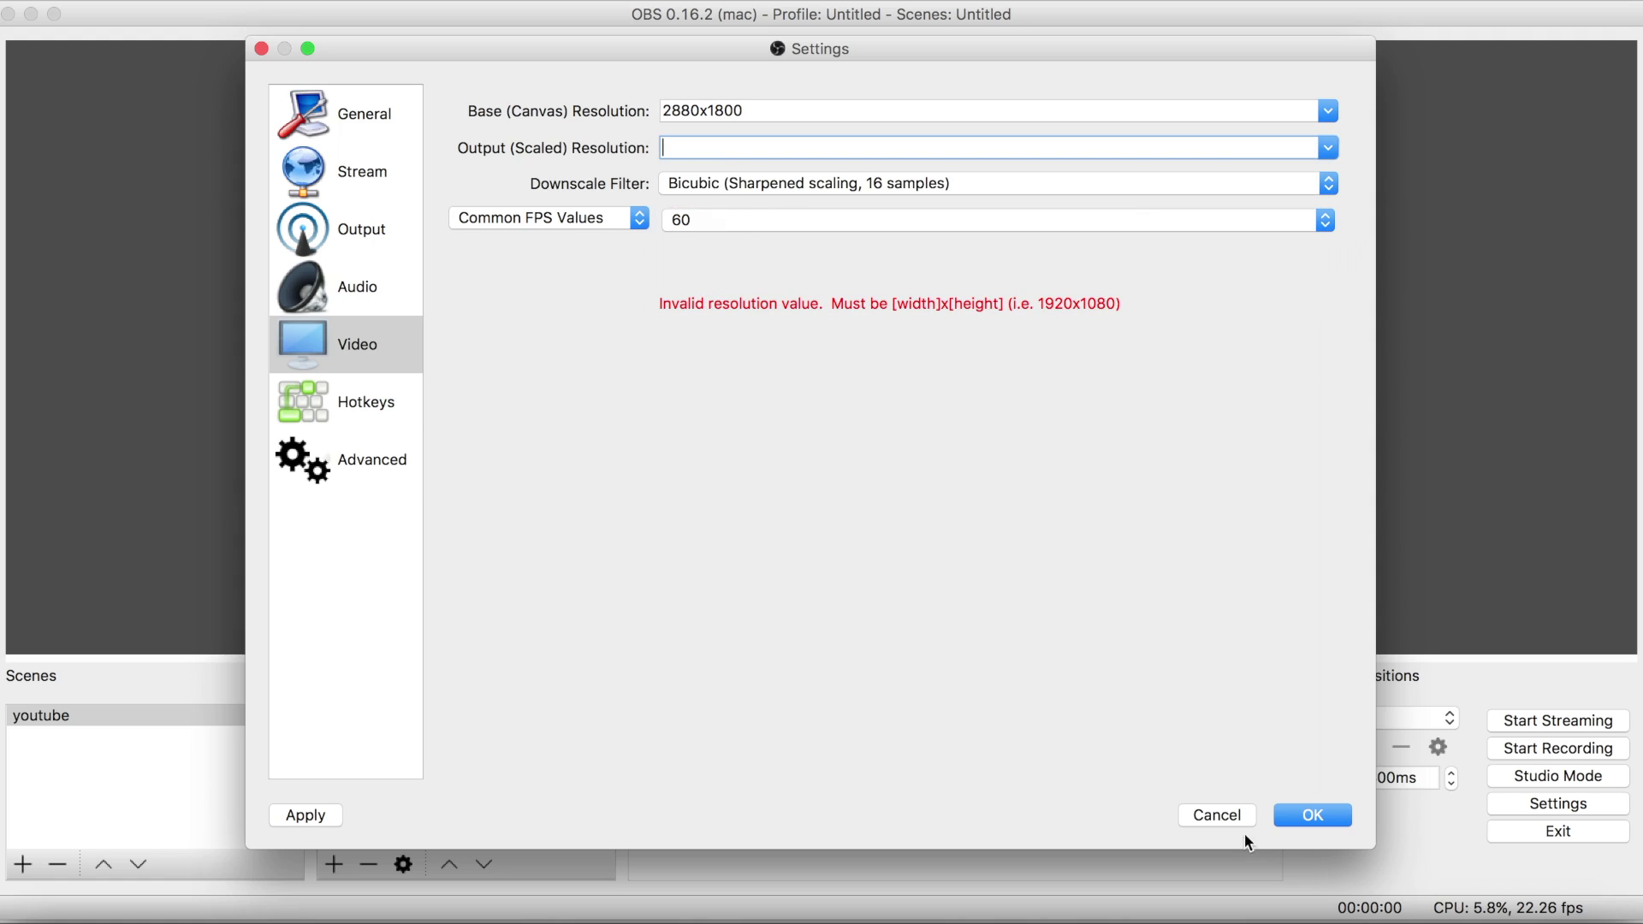
pyautogui.click(1223, 825)
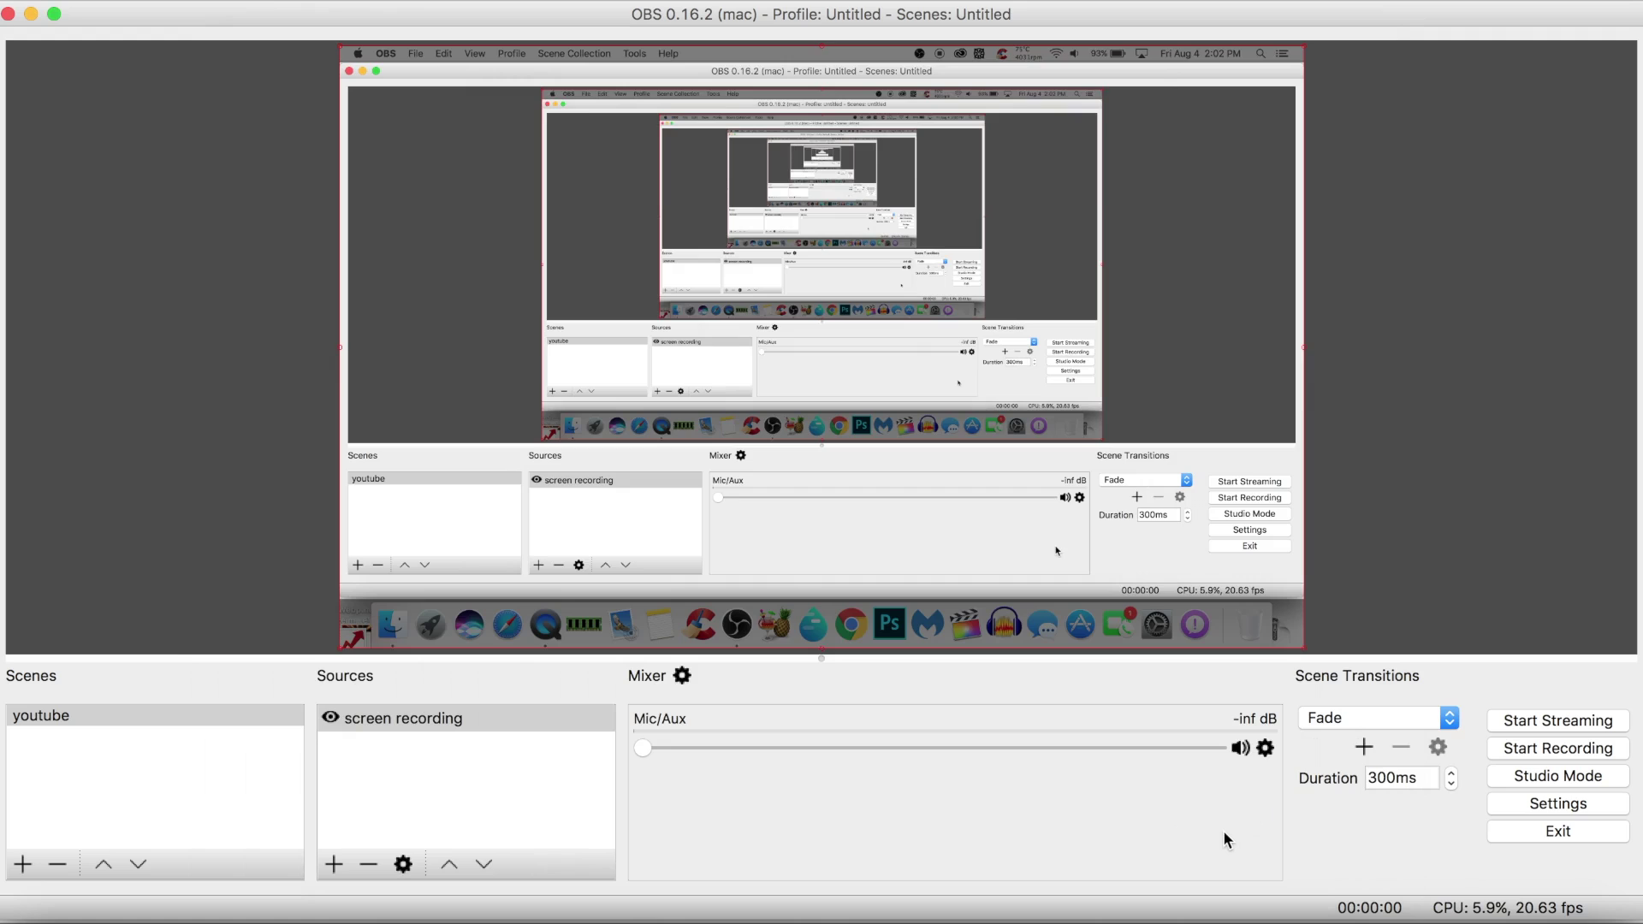